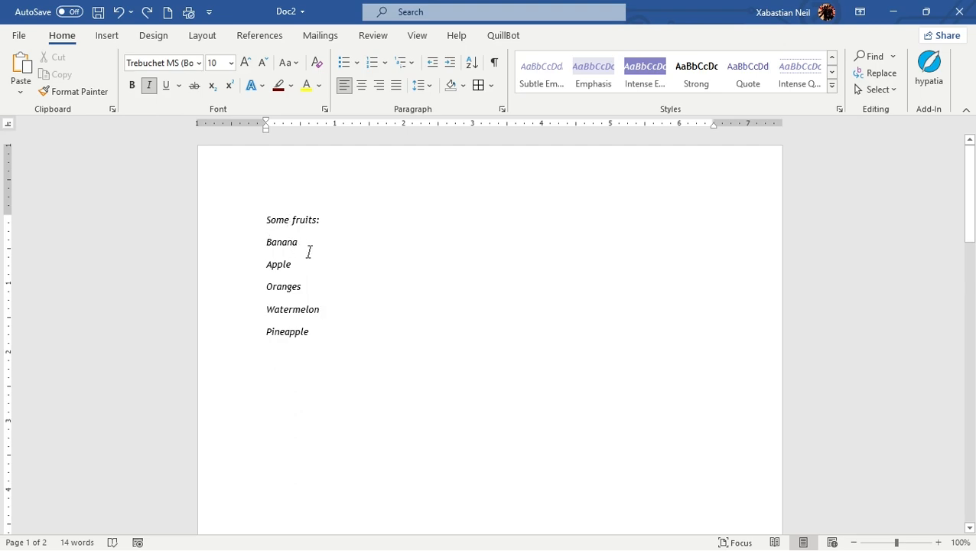
{"action": "left_click_drag", "start_coordinate": [268, 229], "coordinate": [223, 258]}
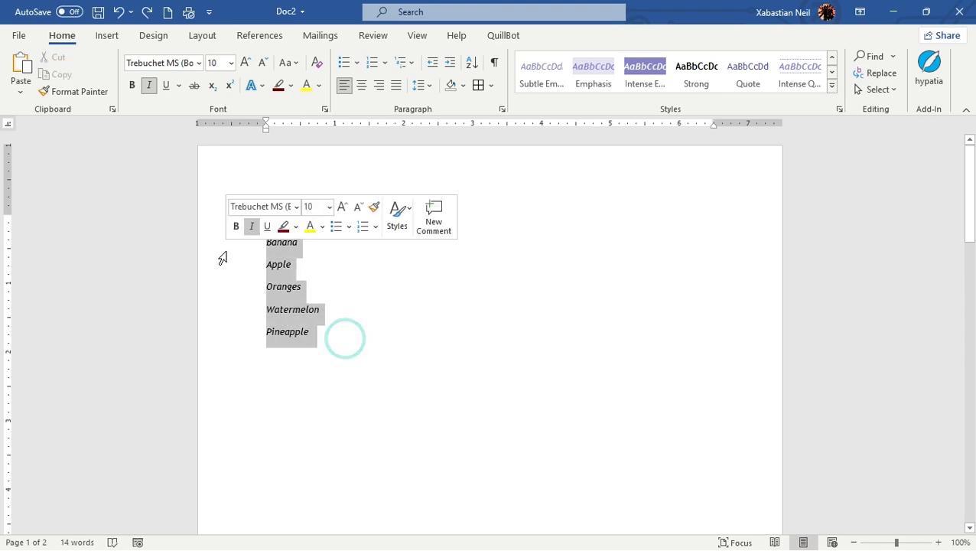
{"action": "left_click", "coordinate": [387, 273]}
{"action": "left_click_drag", "start_coordinate": [324, 337], "coordinate": [214, 264]}
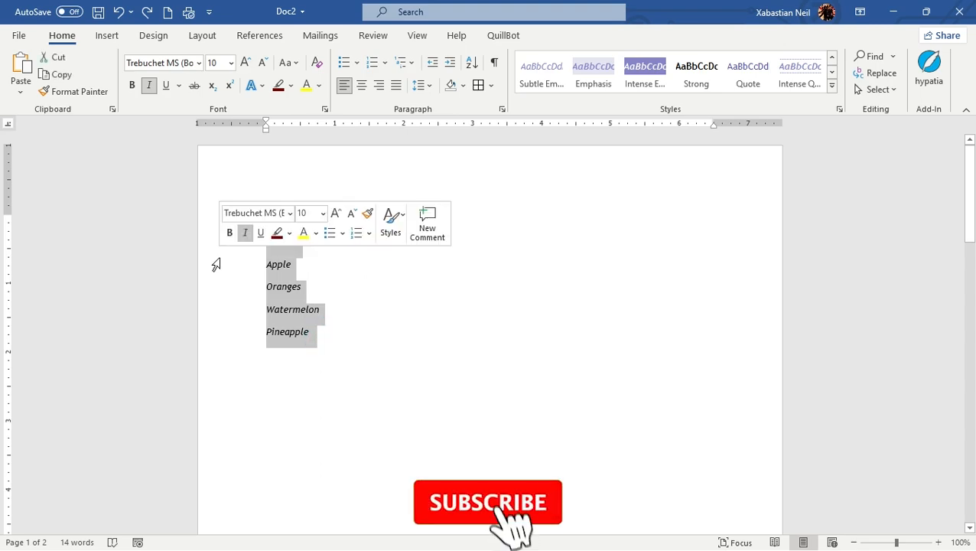
{"action": "left_click", "coordinate": [354, 276]}
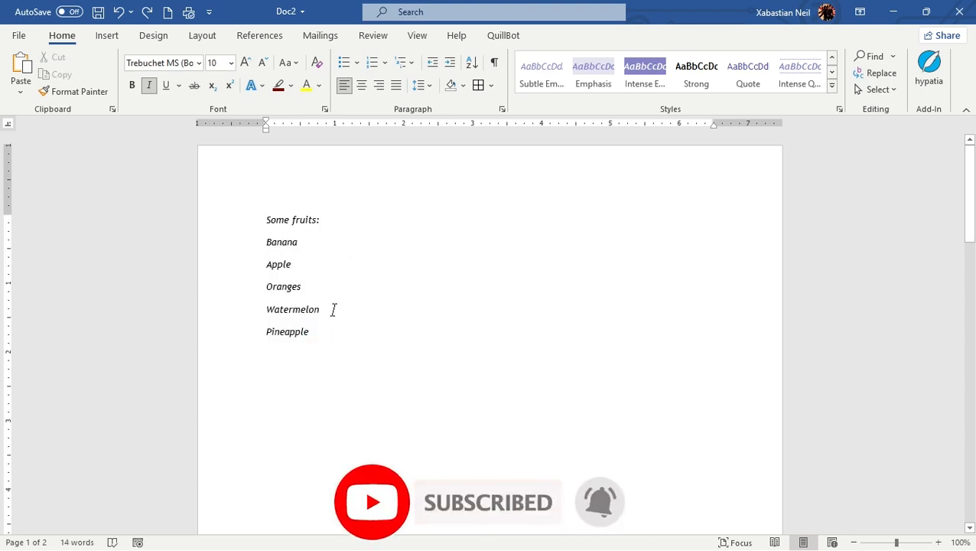
{"action": "left_click_drag", "start_coordinate": [321, 334], "coordinate": [239, 243]}
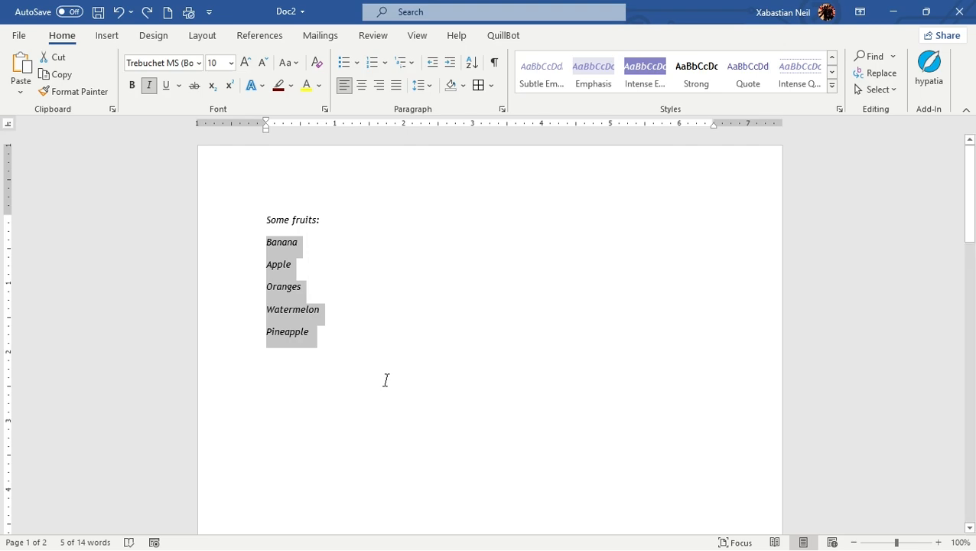
{"action": "scroll", "coordinate": [386, 380], "scroll_direction": "down", "scroll_amount": 15}
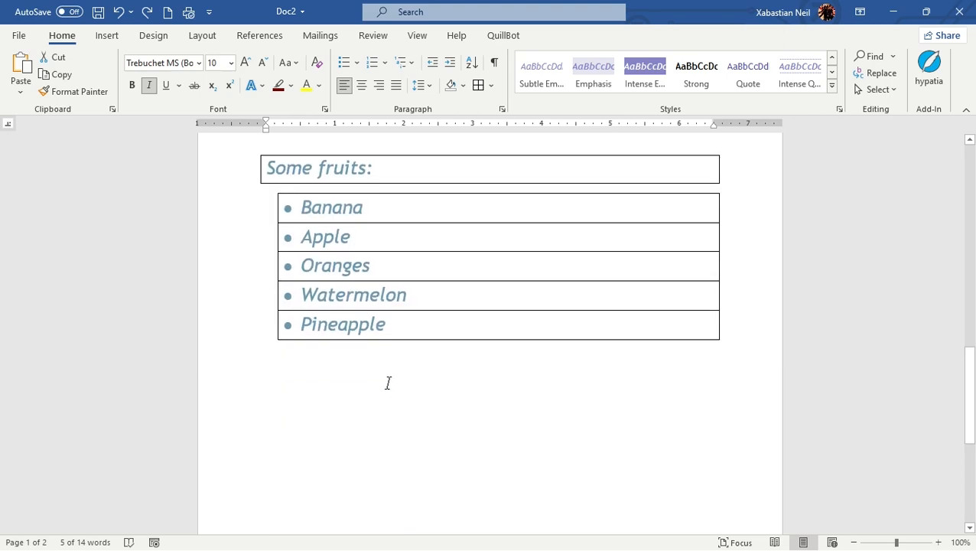
{"action": "scroll", "coordinate": [390, 385], "scroll_direction": "up", "scroll_amount": 1}
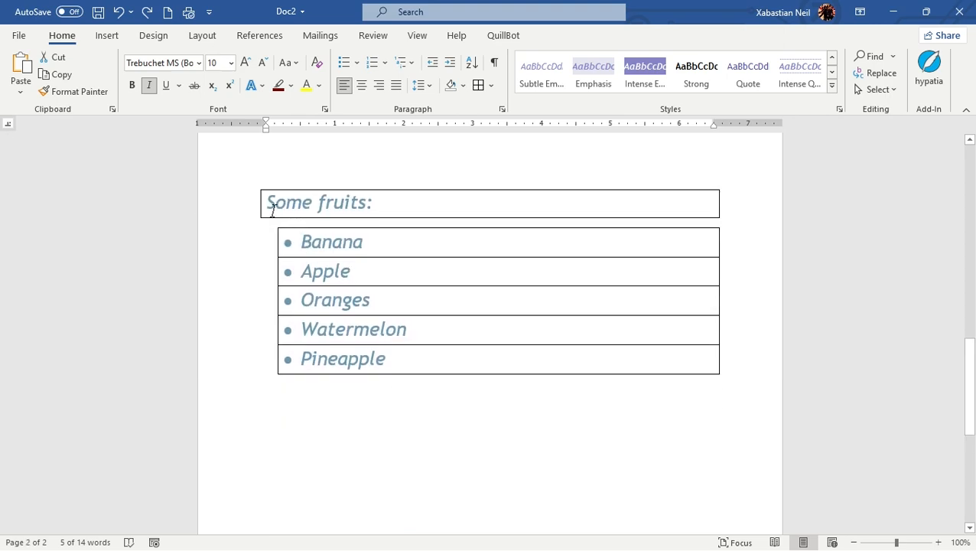
- Remove all borders from the formatted fruit list and its heading on page 2
{"action": "left_click_drag", "start_coordinate": [266, 202], "coordinate": [211, 207]}
{"action": "left_click", "coordinate": [482, 422]}
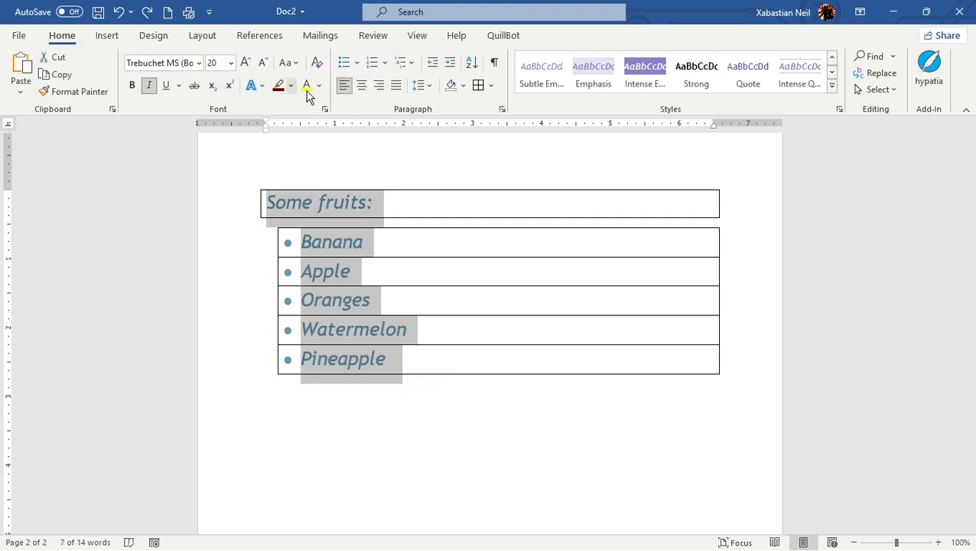
{"action": "left_click", "coordinate": [491, 85]}
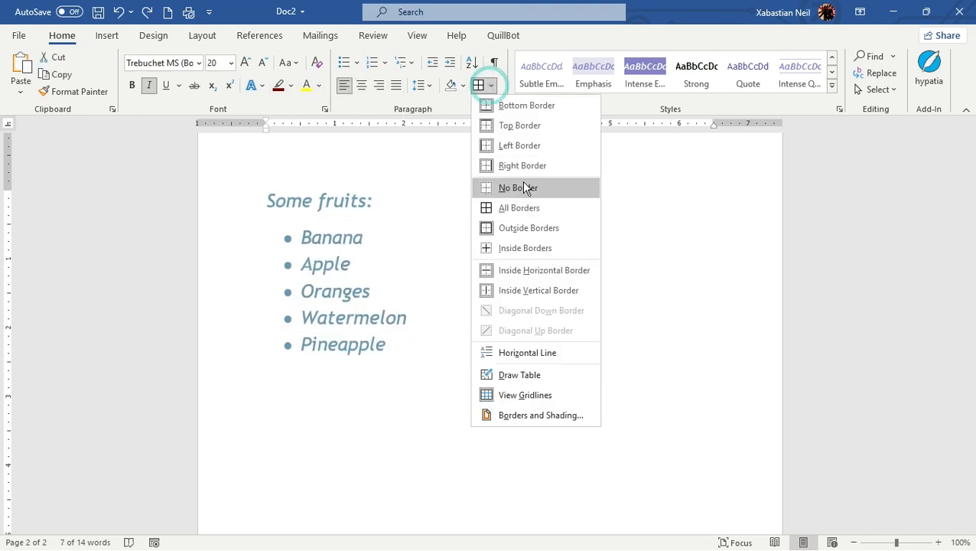
{"action": "left_click", "coordinate": [525, 187]}
{"action": "left_click", "coordinate": [459, 343]}
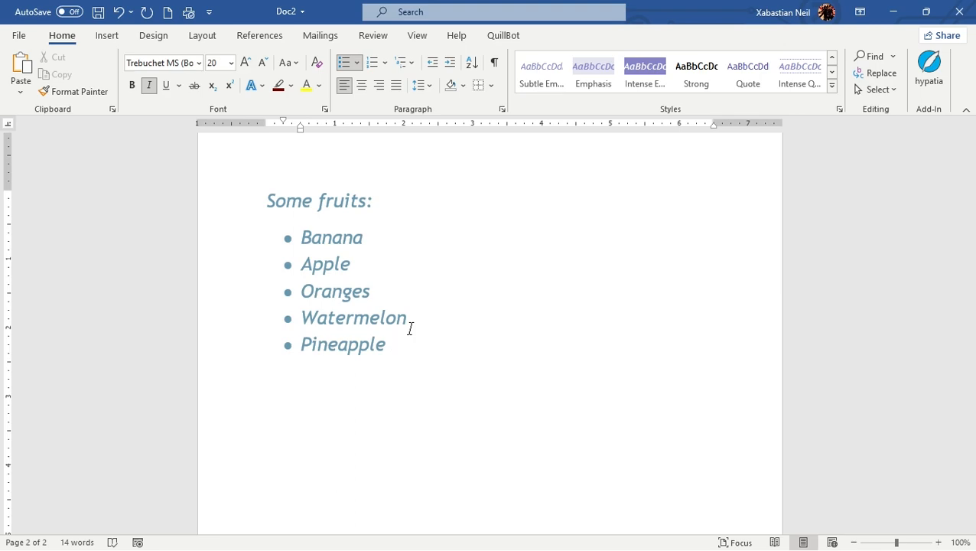
{"action": "scroll", "coordinate": [410, 328], "scroll_direction": "up", "scroll_amount": 5}
{"action": "scroll", "coordinate": [412, 328], "scroll_direction": "up", "scroll_amount": 14}
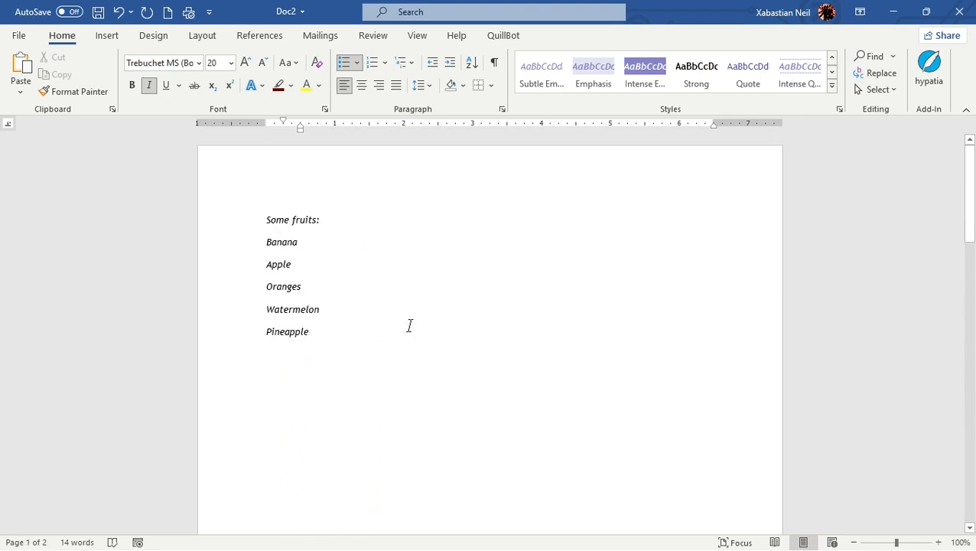
{"action": "scroll", "coordinate": [408, 326], "scroll_direction": "down", "scroll_amount": 20}
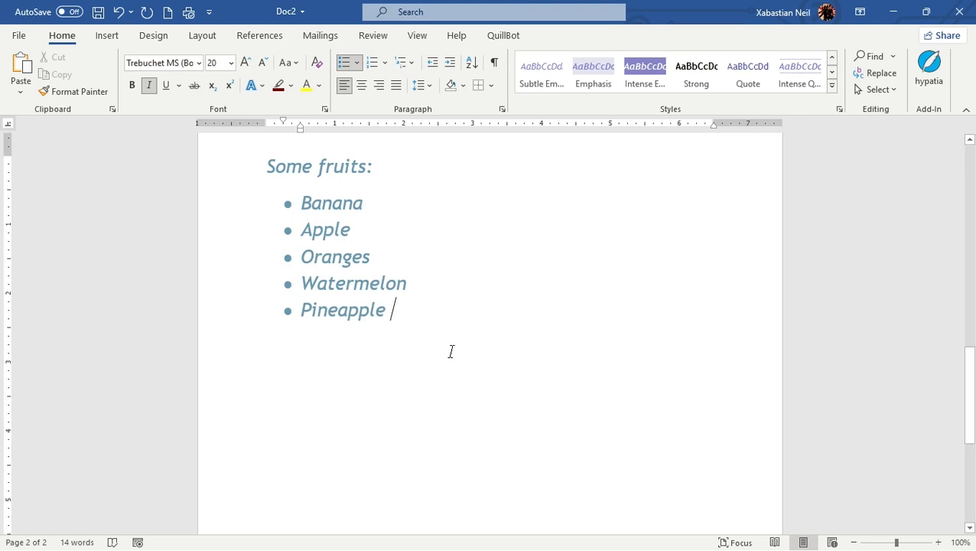
{"action": "left_click_drag", "start_coordinate": [449, 351], "coordinate": [185, 178]}
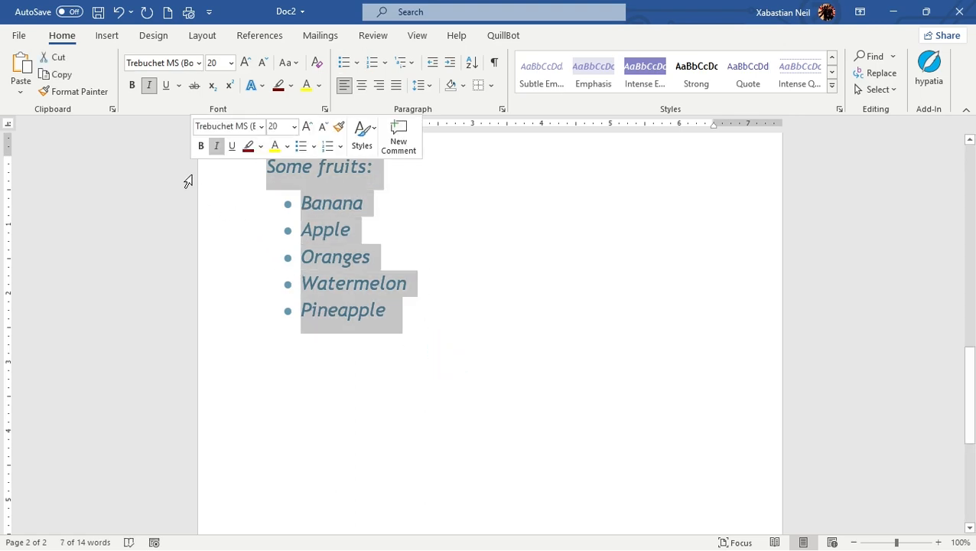
{"action": "left_click", "coordinate": [686, 344]}
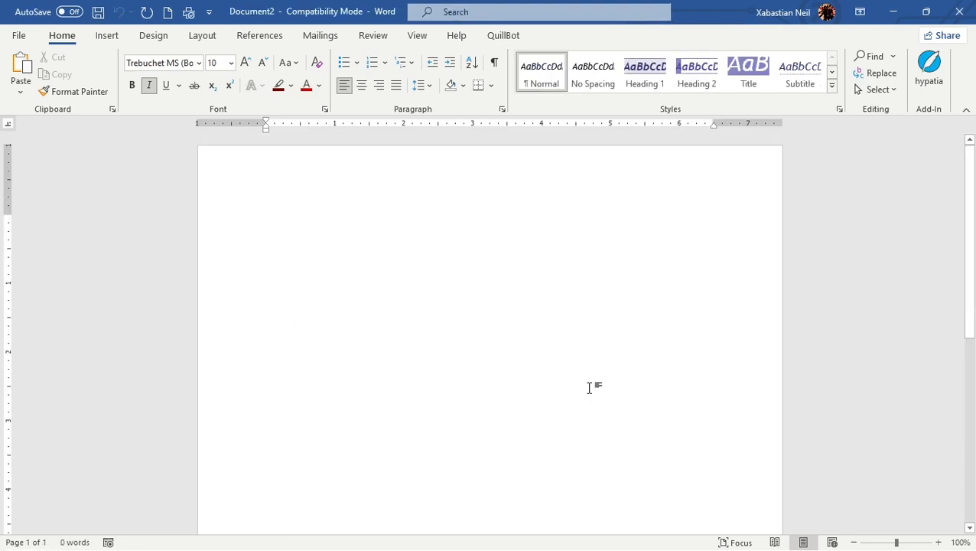
{"action": "left_click", "coordinate": [18, 36]}
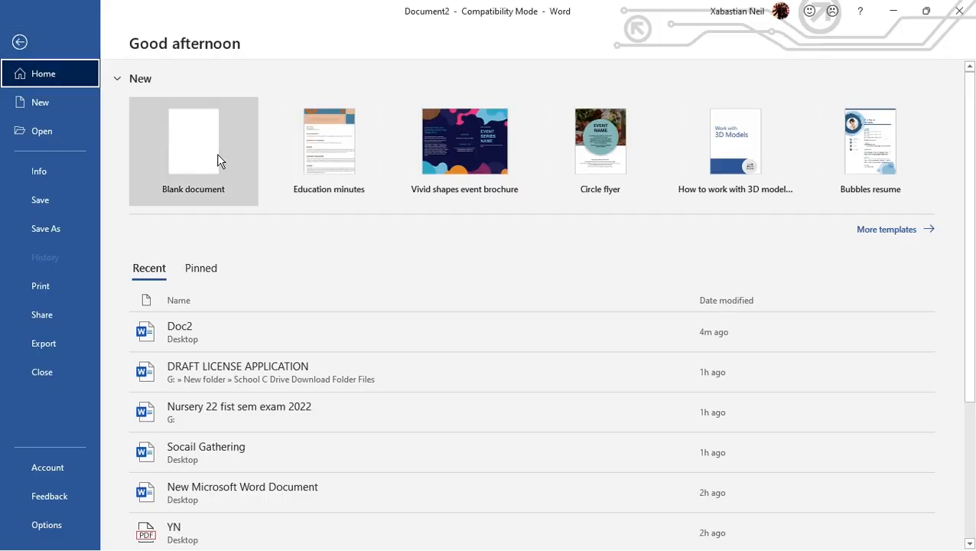
{"action": "left_click", "coordinate": [31, 50]}
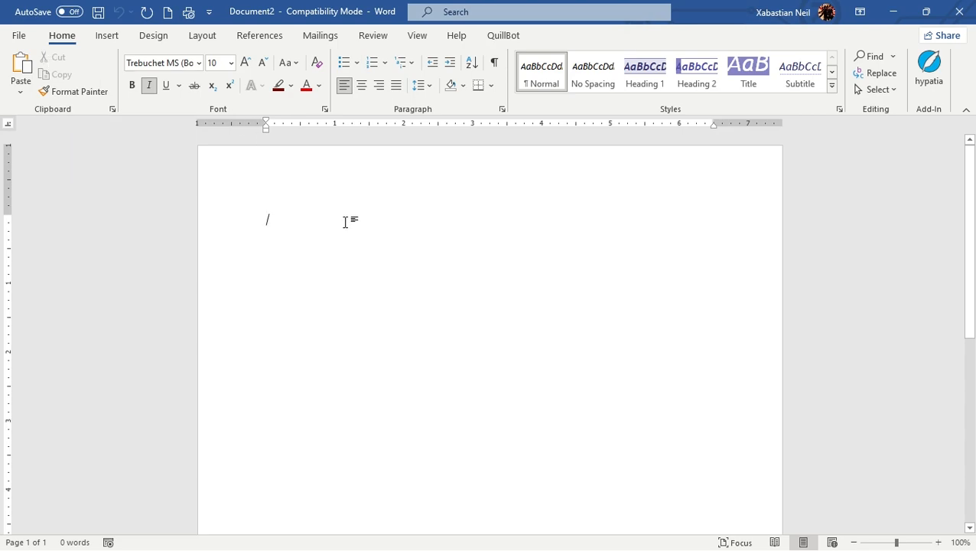
{"action": "left_click", "coordinate": [19, 36]}
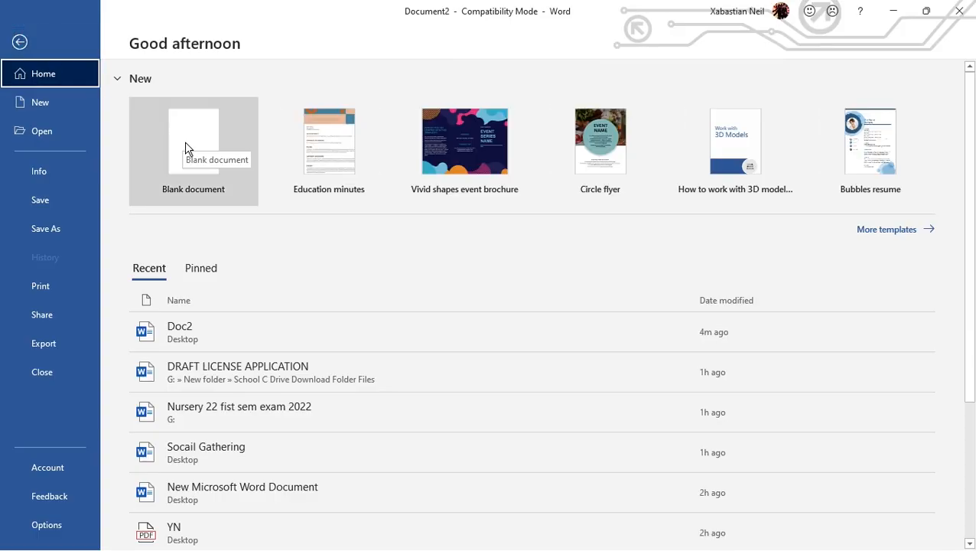
{"action": "left_click", "coordinate": [45, 59]}
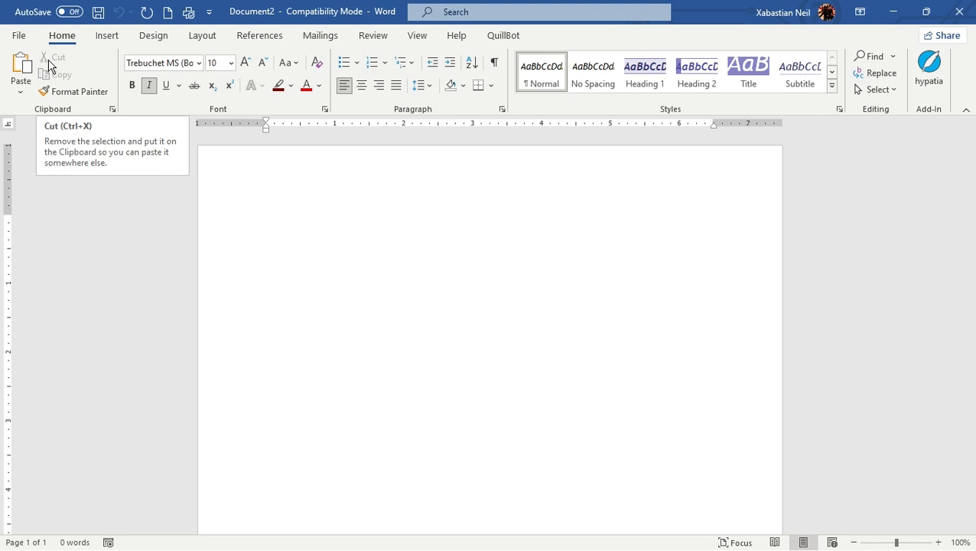
- In the new blank document, type the heading Pc components followed by Mouse and Keyboard on separate lines
{"action": "type", "text": "Pc co"}
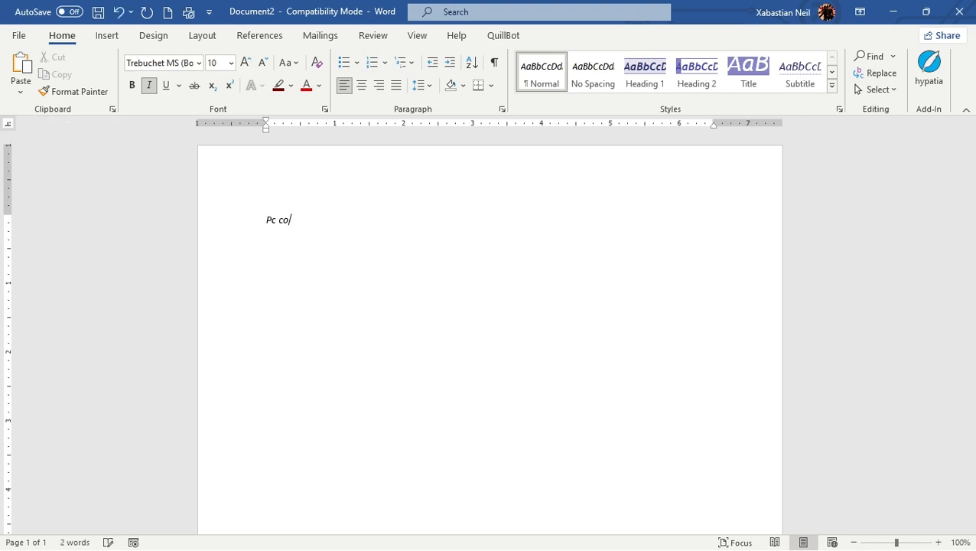
{"action": "type", "text": "mponetn"}
{"action": "key", "text": "BackSpace"}
{"action": "key", "text": "BackSpace"}
{"action": "type", "text": "nts"}
{"action": "key", "text": "Return"}
{"action": "type", "text": "Mouse"}
{"action": "key", "text": "Return"}
{"action": "type", "text": "K"}
{"action": "key", "text": "BackSpace"}
{"action": "type", "text": "Keyboard"}
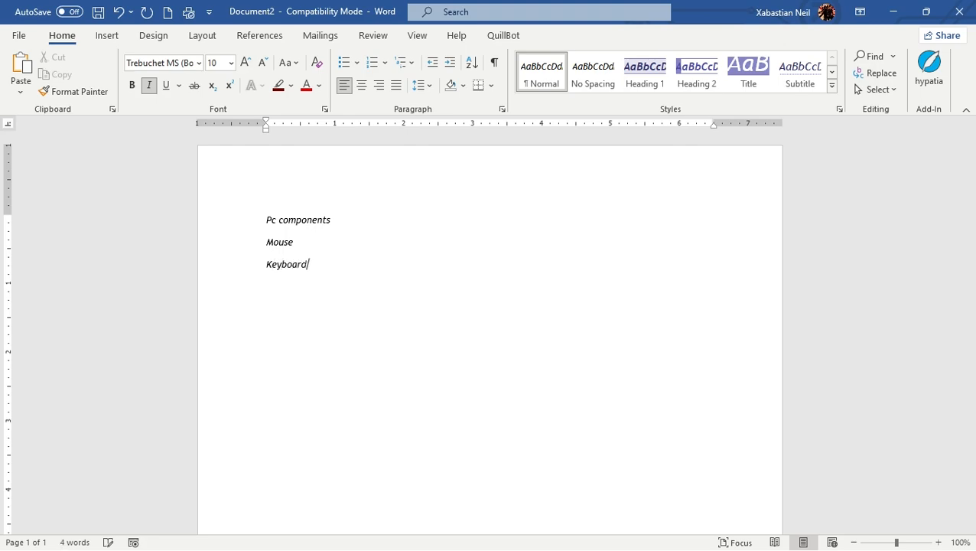
- Add RAM, HDD and SSD as further lines below Keyboard
{"action": "key", "text": "Return"}
{"action": "type", "text": "RAM"}
{"action": "key", "text": "shift+Return"}
{"action": "type", "text": "R"}
{"action": "key", "text": "BackSpace"}
{"action": "key", "text": "BackSpace"}
{"action": "type", "text": "HDD"}
{"action": "key", "text": "Return"}
{"action": "type", "text": "SSD"}
{"action": "key", "text": "Return"}
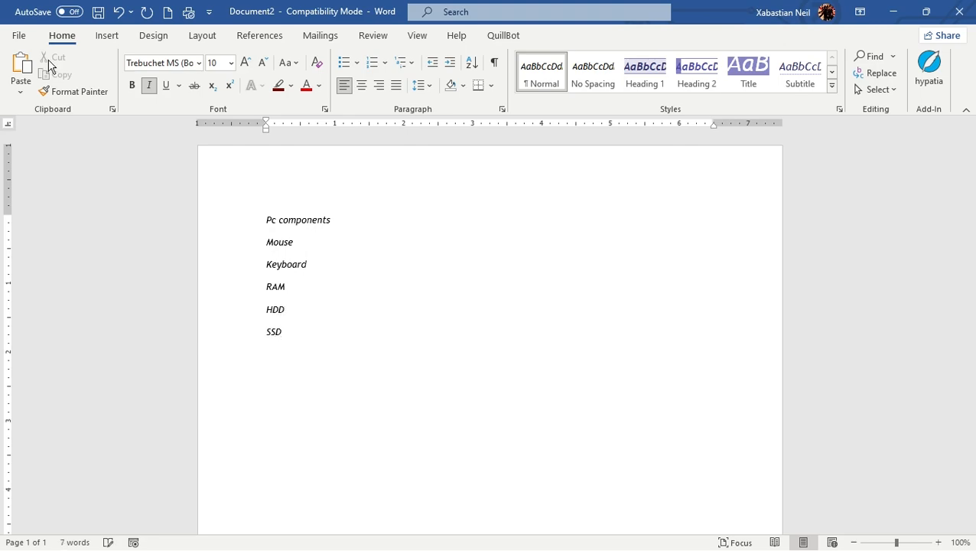
- Add MIC, Headphones and GPU as the last lines of the list
{"action": "type", "text": "MIC"}
{"action": "key", "text": "Return"}
{"action": "type", "text": "Headphones"}
{"action": "key", "text": "Return"}
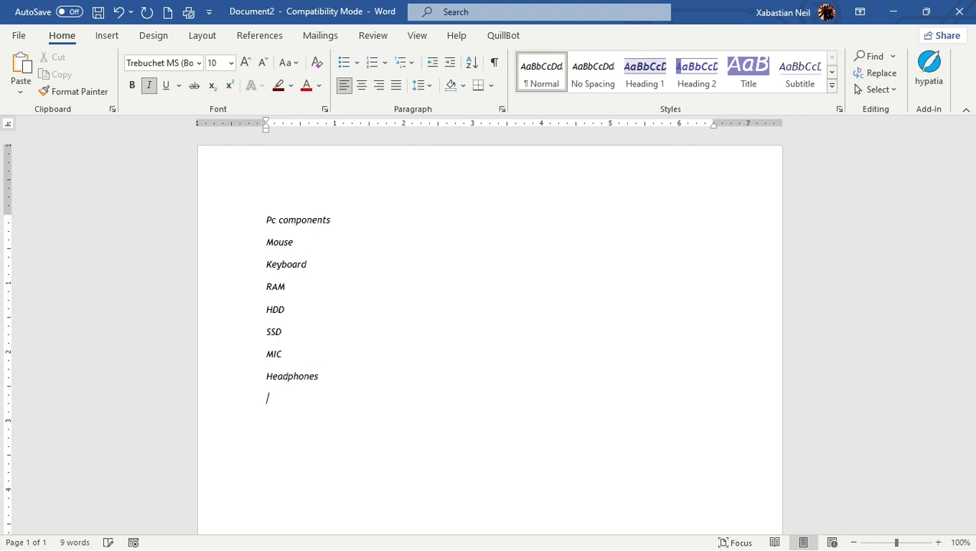
{"action": "type", "text": "GPU"}
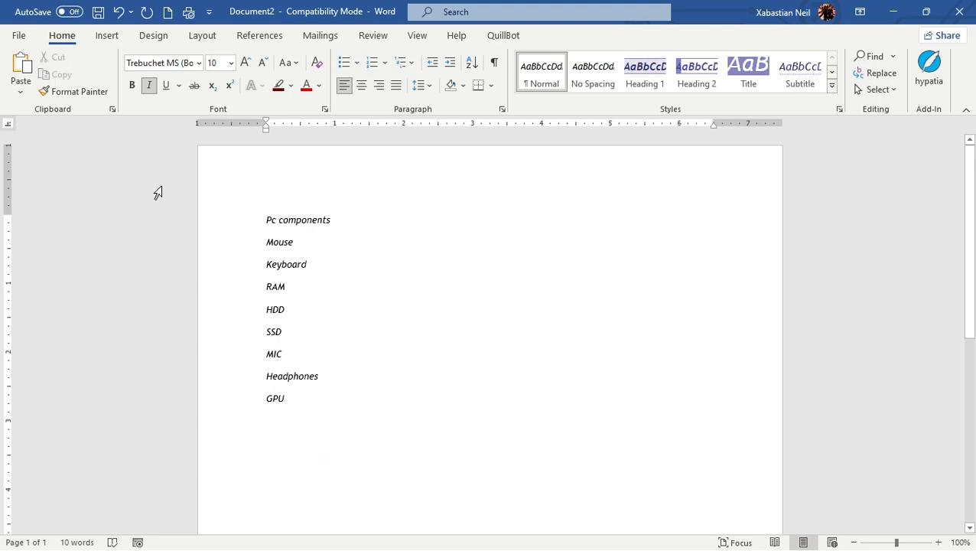
{"action": "scroll", "coordinate": [296, 255], "scroll_direction": "down", "scroll_amount": 5}
{"action": "scroll", "coordinate": [294, 252], "scroll_direction": "up", "scroll_amount": 5}
{"action": "left_click_drag", "start_coordinate": [331, 409], "coordinate": [289, 414]}
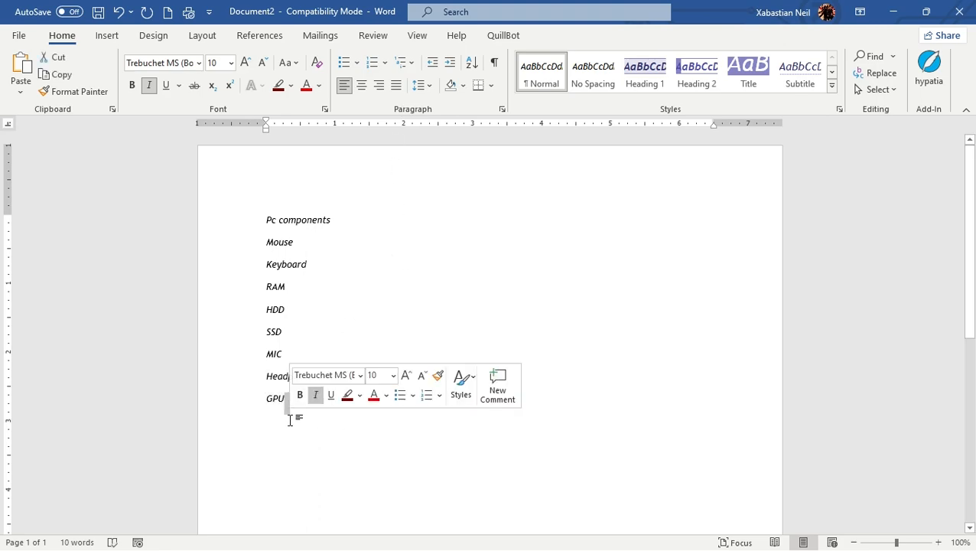
{"action": "left_click", "coordinate": [295, 421]}
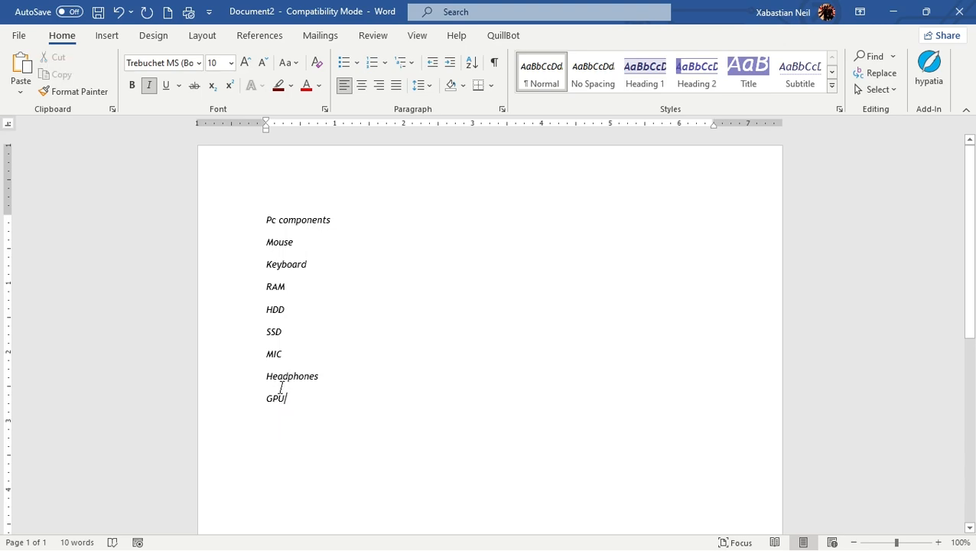
- Format the lines from Mouse to GPU as a bulleted list
{"action": "left_click_drag", "start_coordinate": [260, 237], "coordinate": [344, 404]}
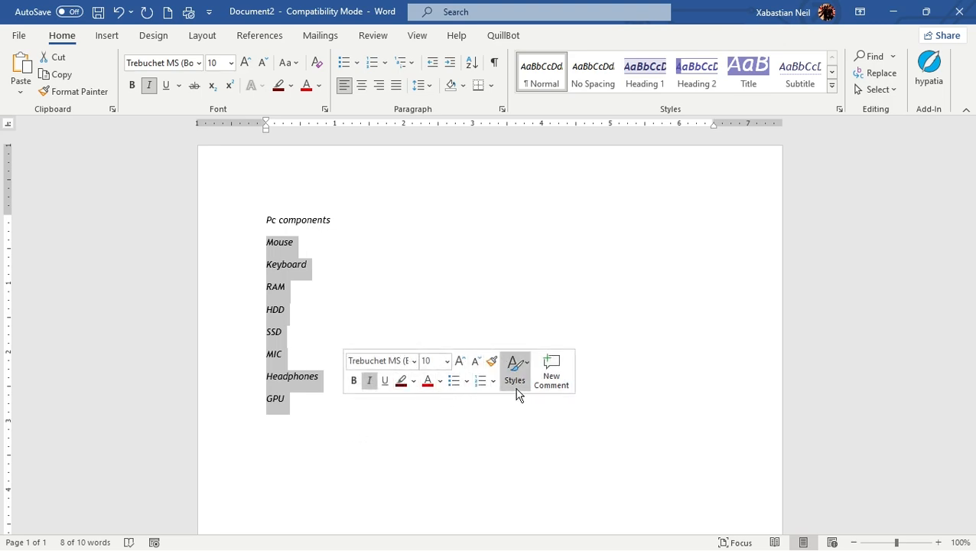
{"action": "left_click", "coordinate": [452, 388]}
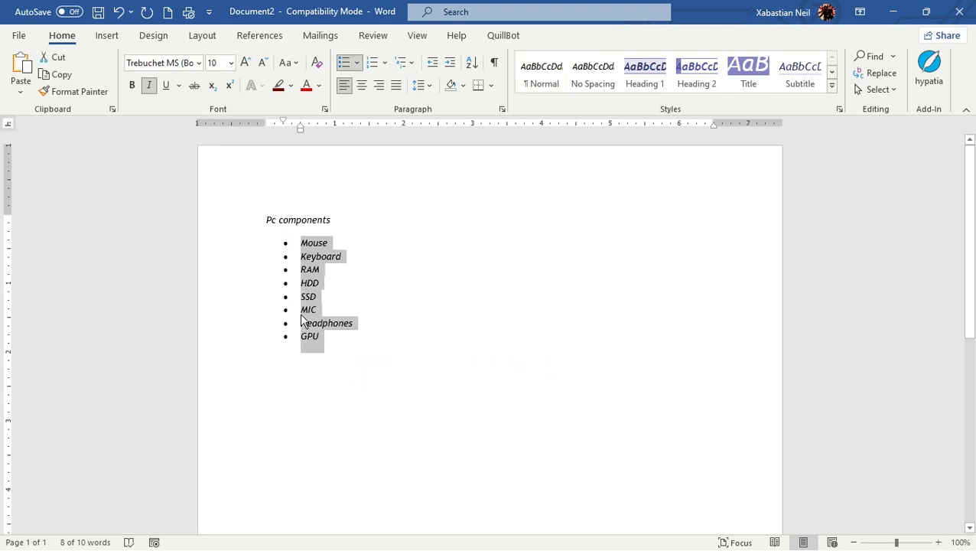
- Change the list's bullet symbol to the coloured arrow style from the Bullet Library
{"action": "left_click", "coordinate": [356, 64]}
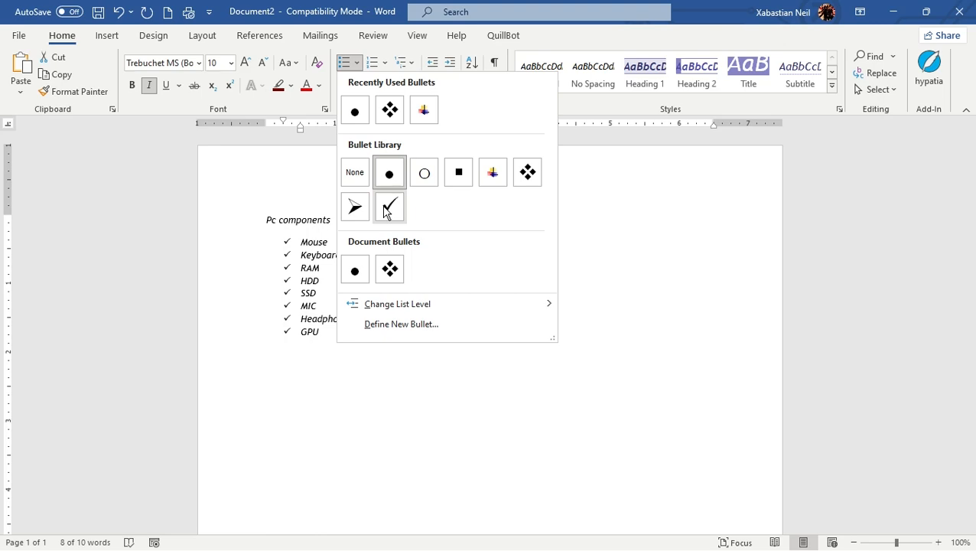
{"action": "left_click", "coordinate": [487, 172]}
{"action": "left_click", "coordinate": [457, 339]}
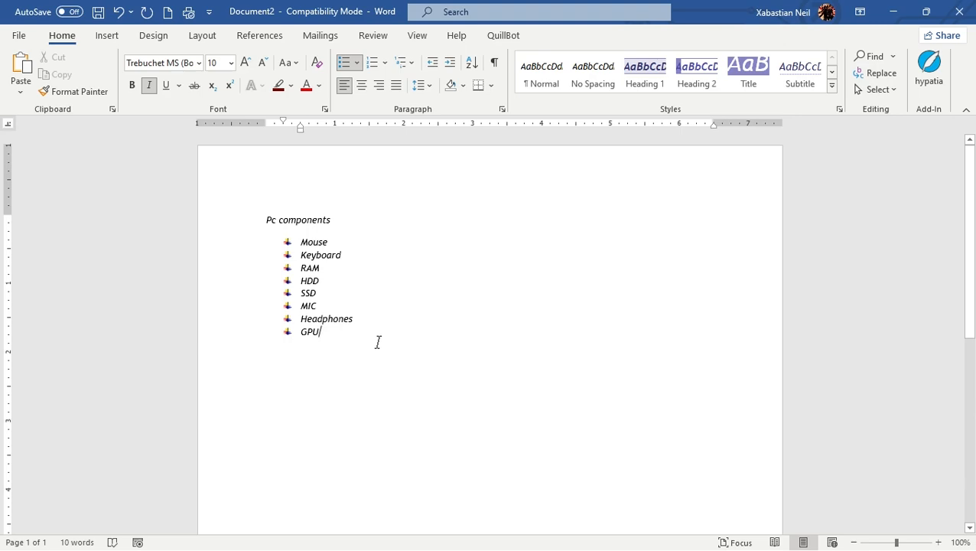
- Enlarge the font of the heading and the whole list to 22 pt
{"action": "left_click_drag", "start_coordinate": [328, 344], "coordinate": [264, 218]}
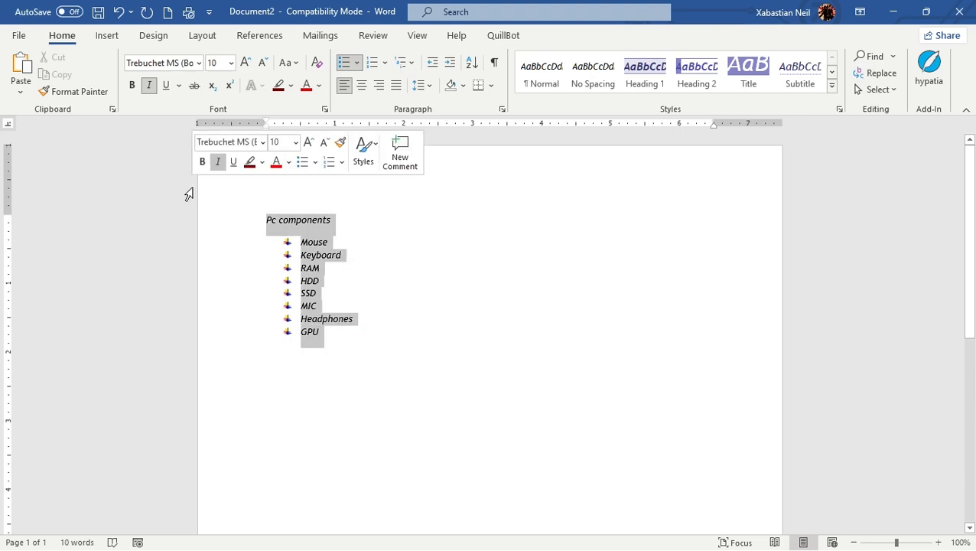
{"action": "left_click", "coordinate": [244, 65]}
{"action": "left_click", "coordinate": [245, 65]}
{"action": "left_click", "coordinate": [244, 65]}
{"action": "left_click", "coordinate": [245, 65]}
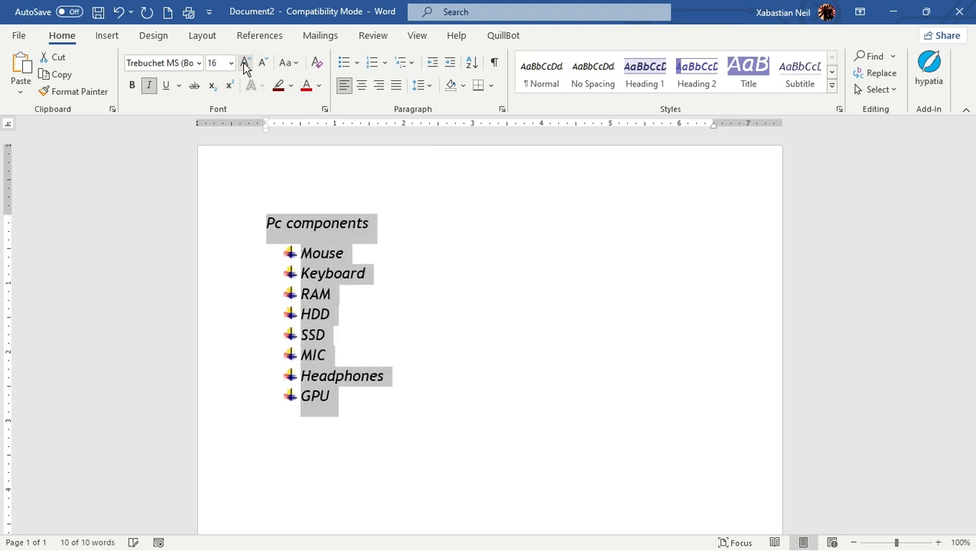
{"action": "left_click", "coordinate": [244, 65]}
{"action": "left_click", "coordinate": [245, 65]}
{"action": "left_click", "coordinate": [245, 65]}
{"action": "left_click", "coordinate": [747, 319]}
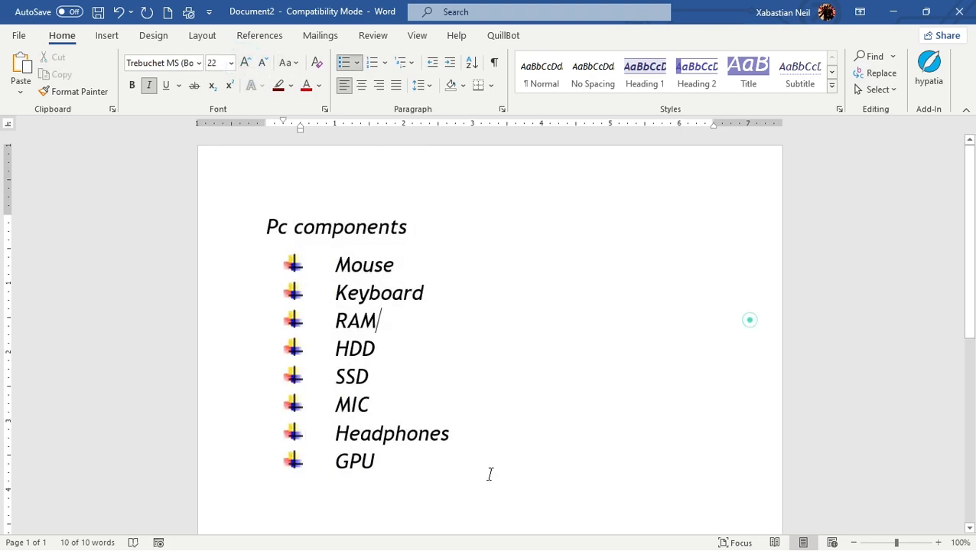
{"action": "left_click_drag", "start_coordinate": [445, 497], "coordinate": [193, 196]}
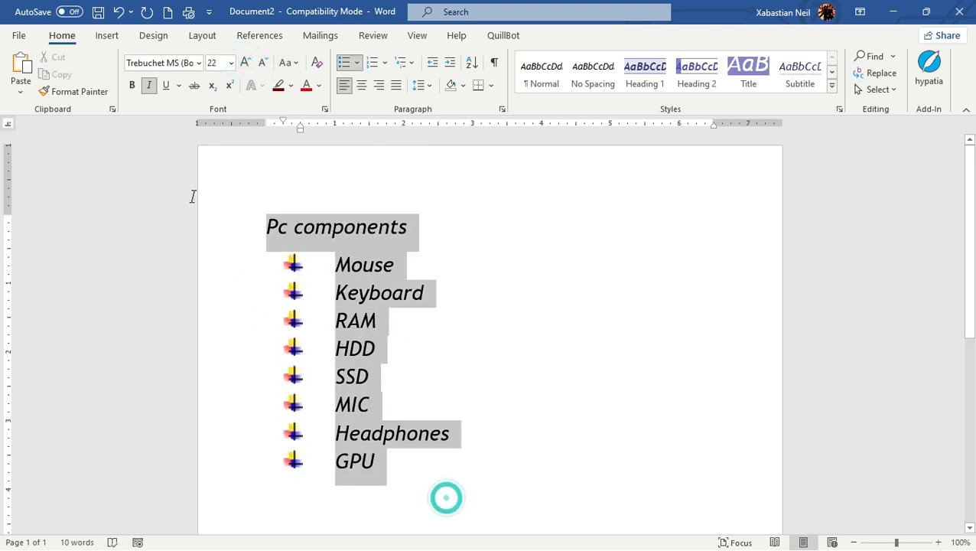
{"action": "left_click", "coordinate": [361, 85]}
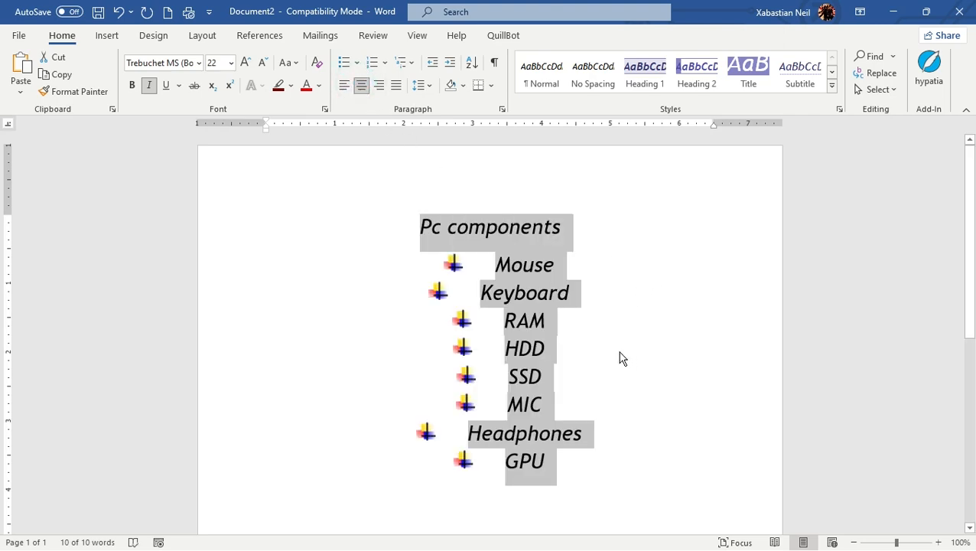
{"action": "left_click", "coordinate": [343, 84]}
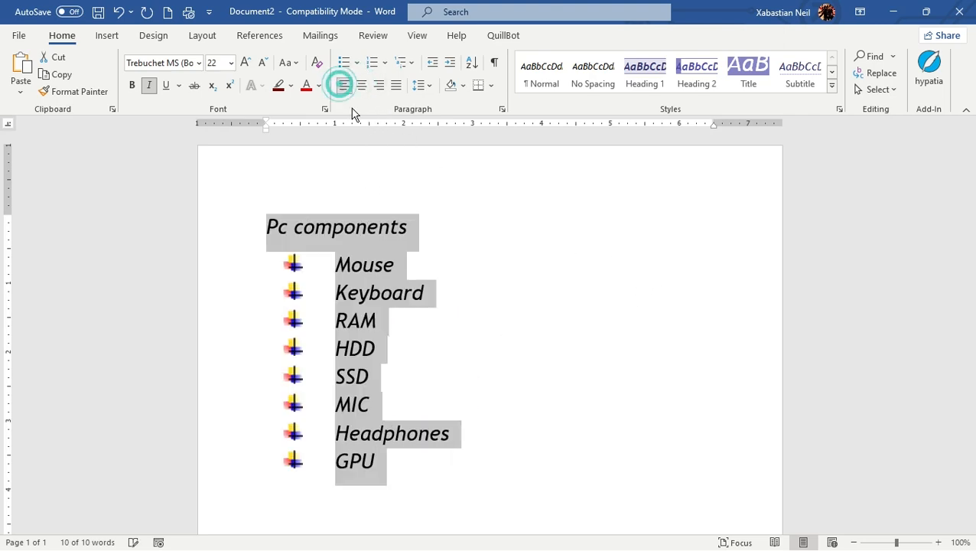
- Centre the 'Pc components' heading
{"action": "left_click", "coordinate": [310, 276]}
{"action": "left_click", "coordinate": [232, 218]}
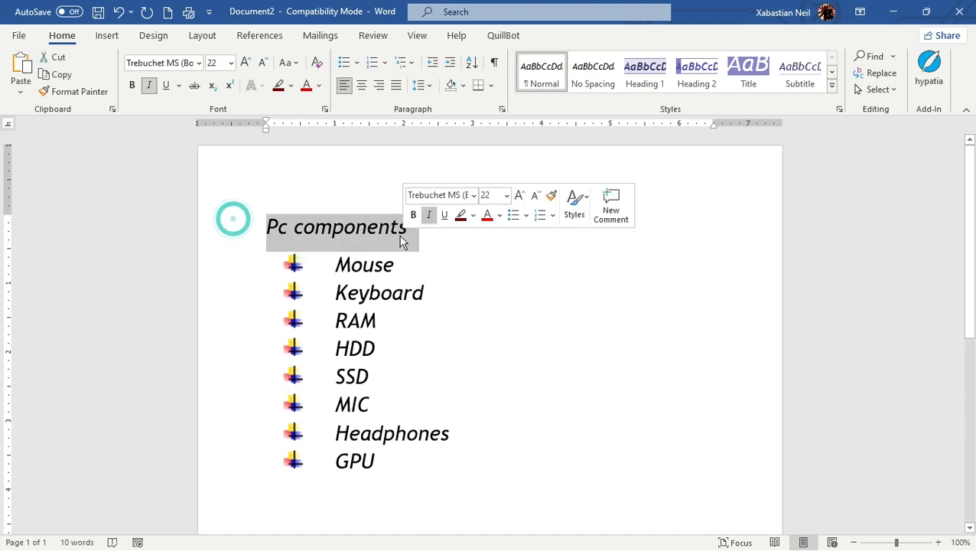
{"action": "left_click", "coordinate": [361, 85]}
{"action": "left_click", "coordinate": [576, 290]}
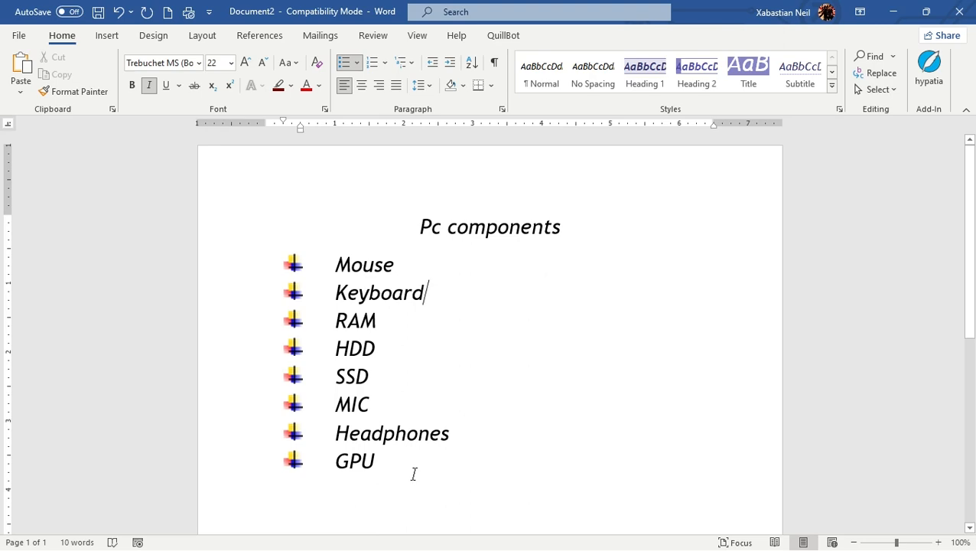
- Convert the list from Mouse to GPU into a numbered list using the 1. 2. 3. format
{"action": "left_click_drag", "start_coordinate": [413, 475], "coordinate": [260, 273]}
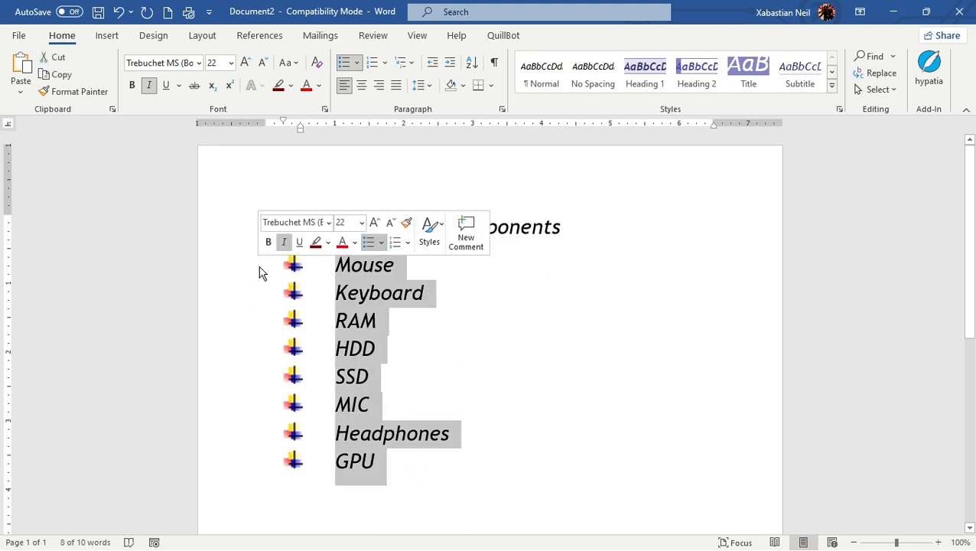
{"action": "left_click", "coordinate": [387, 64]}
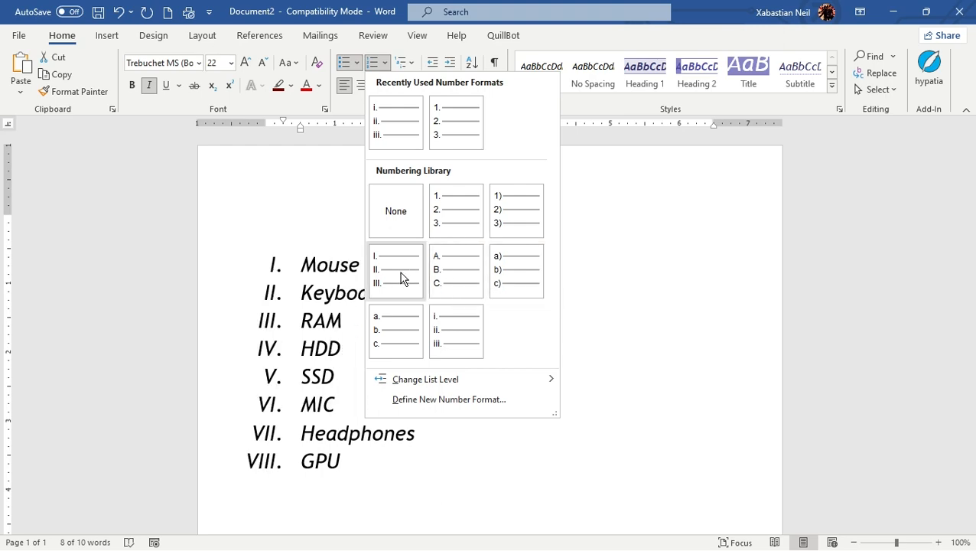
{"action": "left_click", "coordinate": [446, 226]}
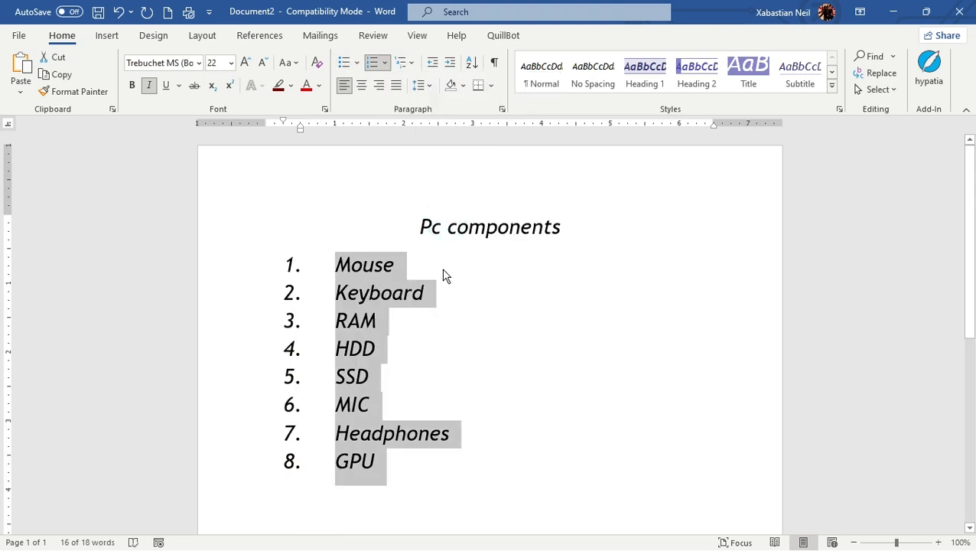
{"action": "left_click", "coordinate": [505, 428]}
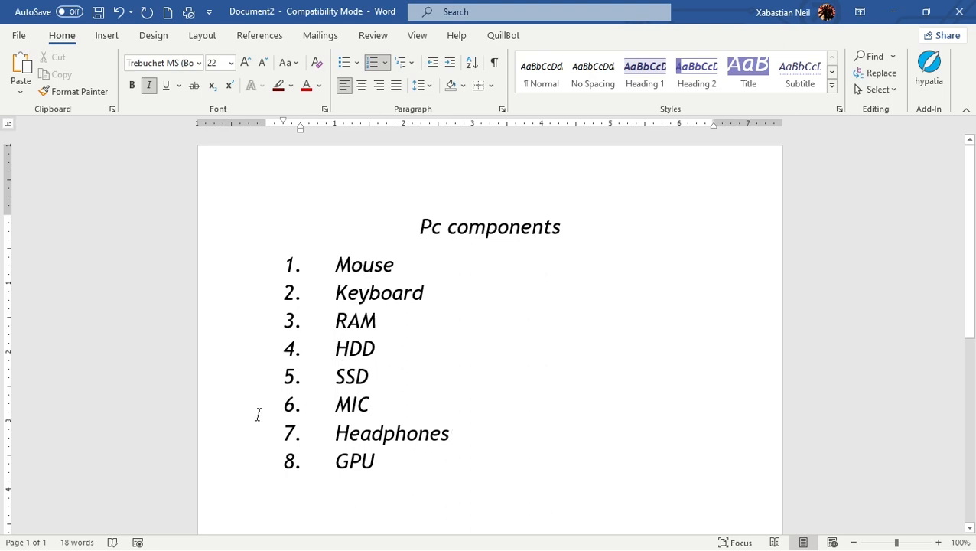
- Colour the list text with a light blue-grey theme colour
{"action": "left_click_drag", "start_coordinate": [427, 474], "coordinate": [241, 269]}
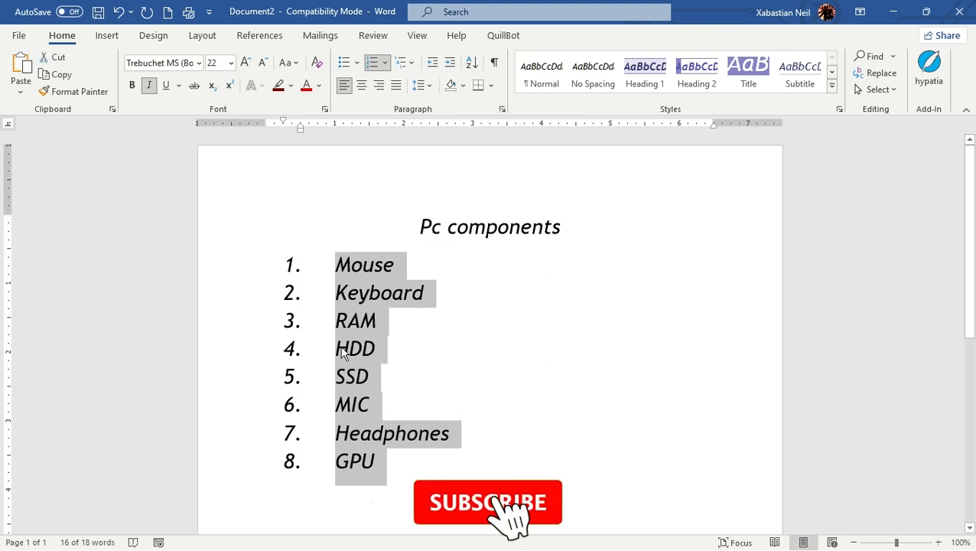
{"action": "left_click", "coordinate": [319, 86]}
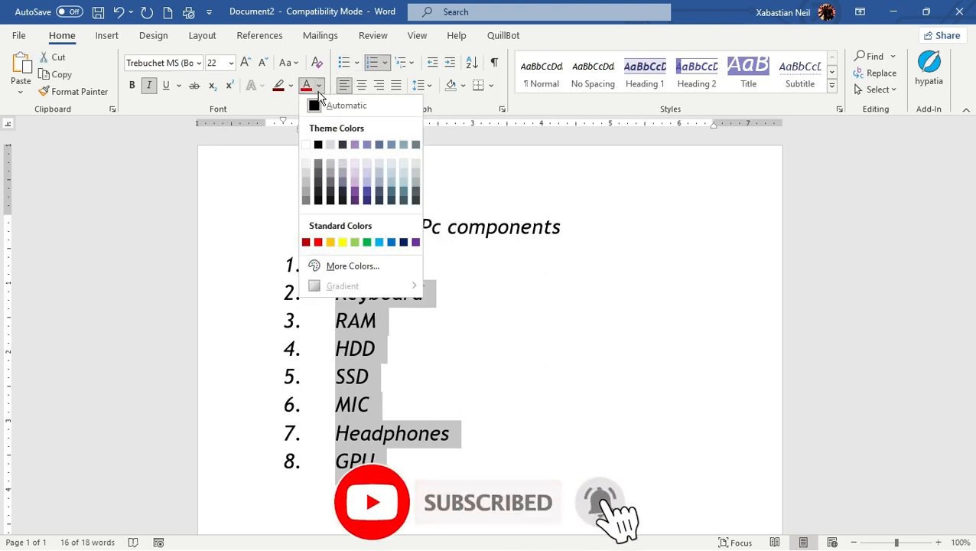
{"action": "left_click", "coordinate": [392, 144]}
{"action": "left_click", "coordinate": [608, 250]}
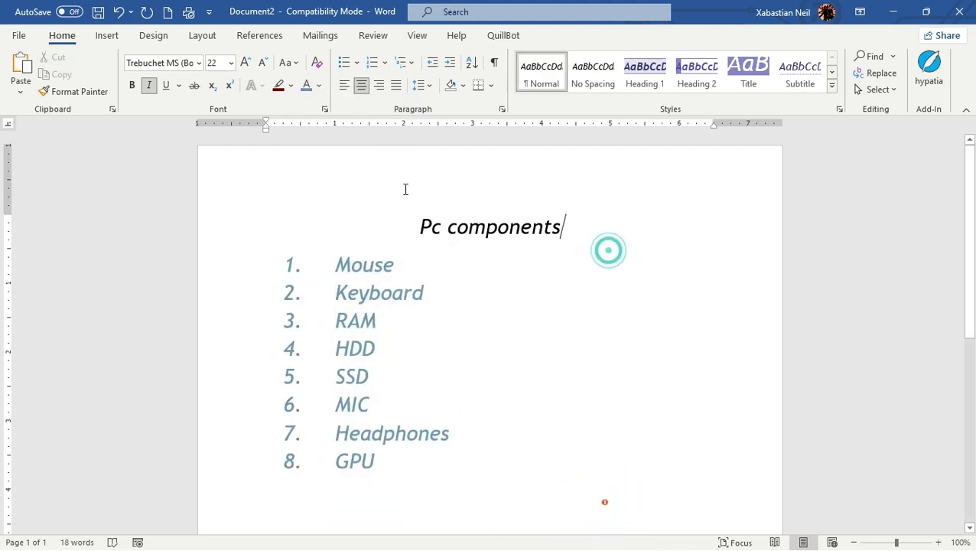
- Recolour the list text with a darker blue-grey theme shade
{"action": "left_click_drag", "start_coordinate": [396, 470], "coordinate": [311, 267]}
{"action": "left_click", "coordinate": [320, 87]}
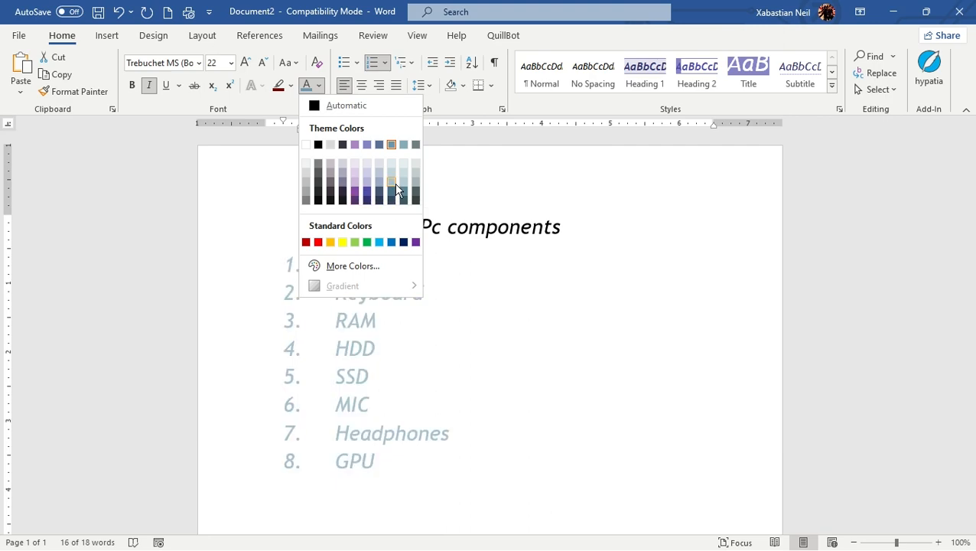
{"action": "left_click", "coordinate": [413, 201]}
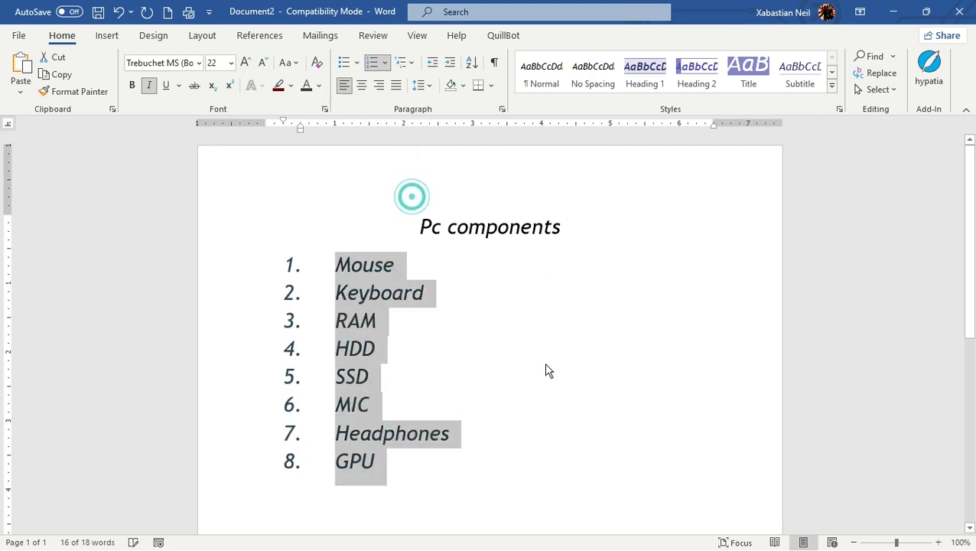
{"action": "left_click", "coordinate": [543, 363]}
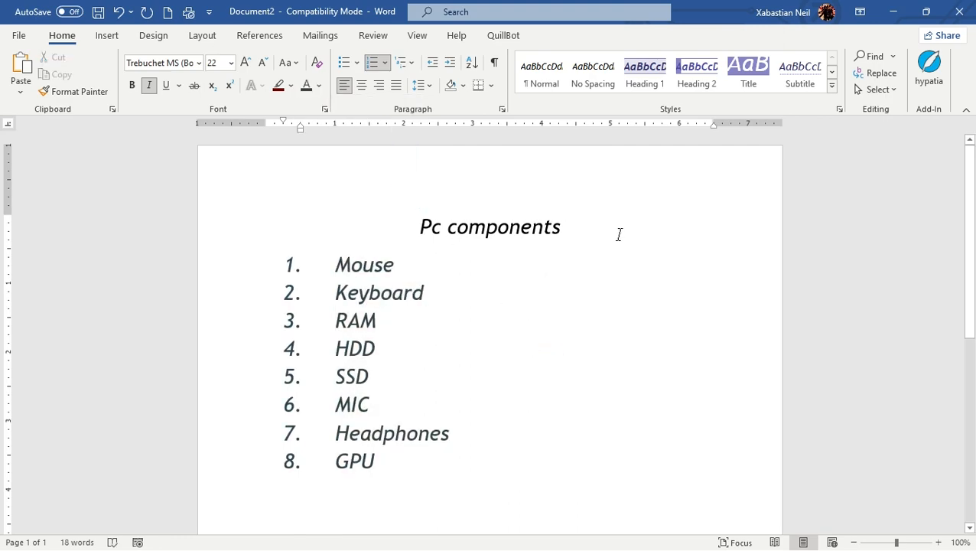
{"action": "mouse_move", "coordinate": [610, 233]}
{"action": "left_mouse_down"}
{"action": "mouse_move", "coordinate": [414, 257]}
{"action": "mouse_move", "coordinate": [431, 238]}
{"action": "mouse_move", "coordinate": [601, 240]}
{"action": "left_mouse_up"}
{"action": "left_click", "coordinate": [582, 280]}
{"action": "left_click", "coordinate": [400, 267]}
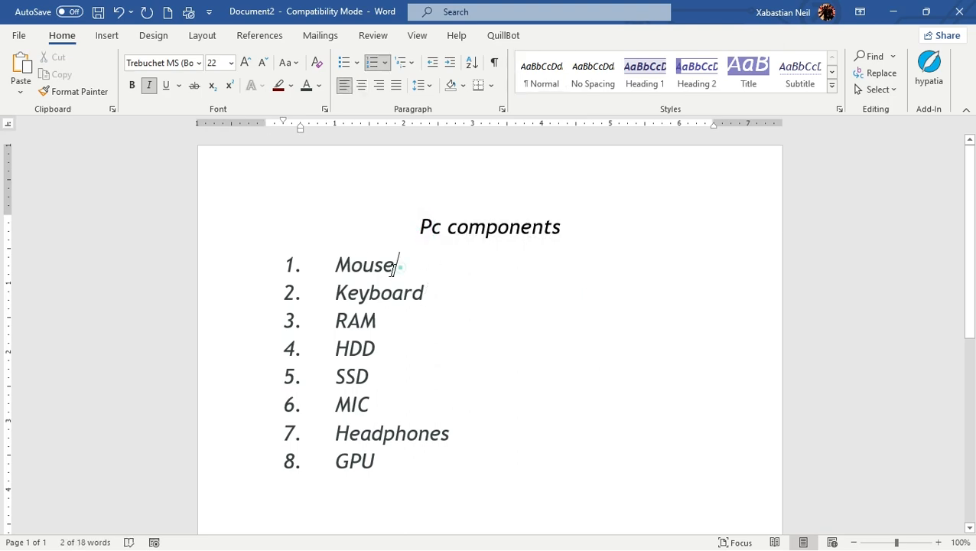
{"action": "left_click_drag", "start_coordinate": [274, 251], "coordinate": [457, 474]}
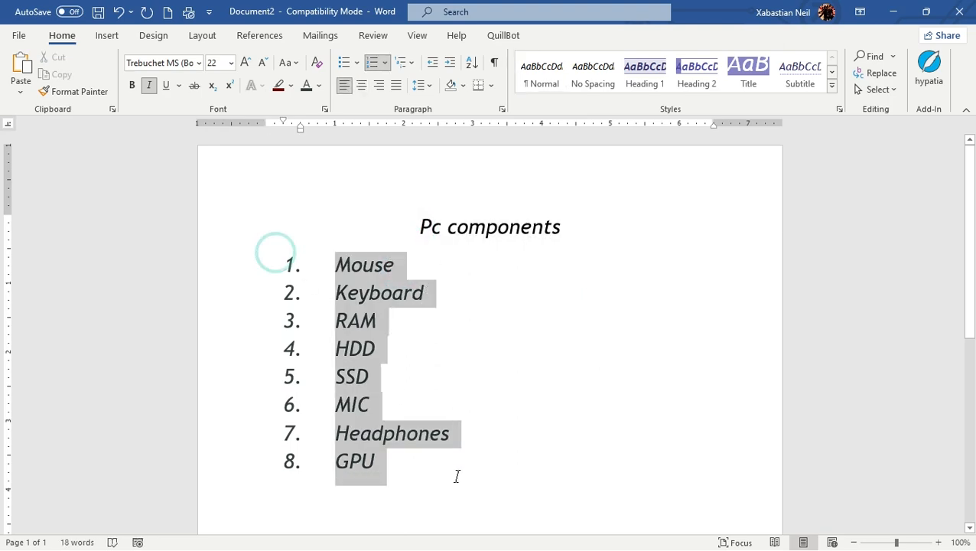
{"action": "left_click", "coordinate": [436, 227]}
- Enlarge the heading to 28 pt and colour it a dark blue-grey theme shade
{"action": "left_click_drag", "start_coordinate": [566, 226], "coordinate": [368, 228]}
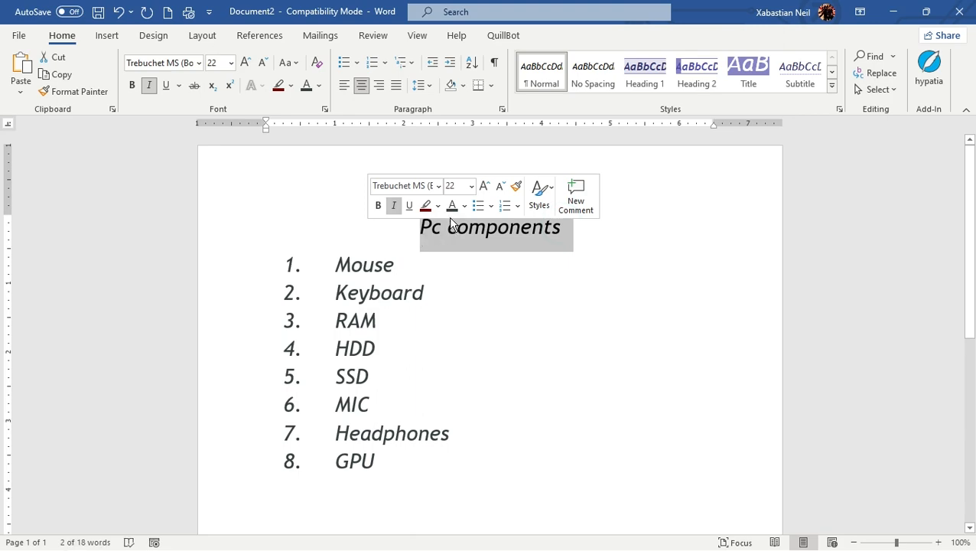
{"action": "left_click", "coordinate": [483, 186]}
{"action": "left_click", "coordinate": [483, 186]}
{"action": "left_click", "coordinate": [484, 186]}
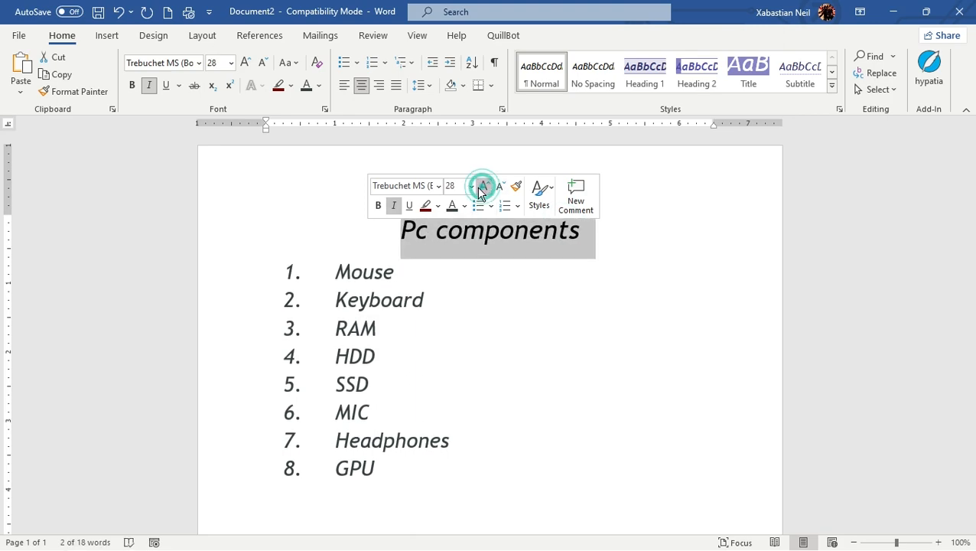
{"action": "left_click", "coordinate": [463, 207]}
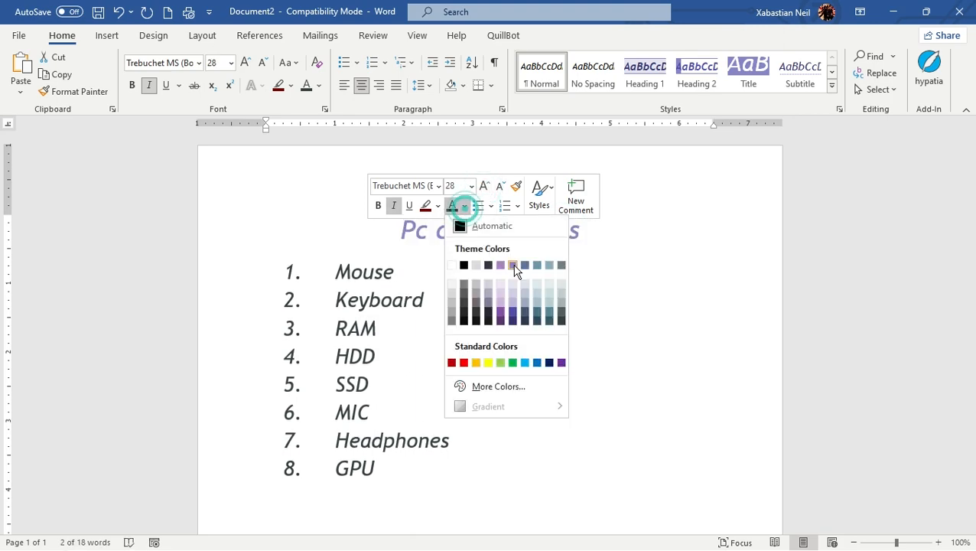
{"action": "left_click", "coordinate": [548, 320]}
{"action": "left_click", "coordinate": [603, 290]}
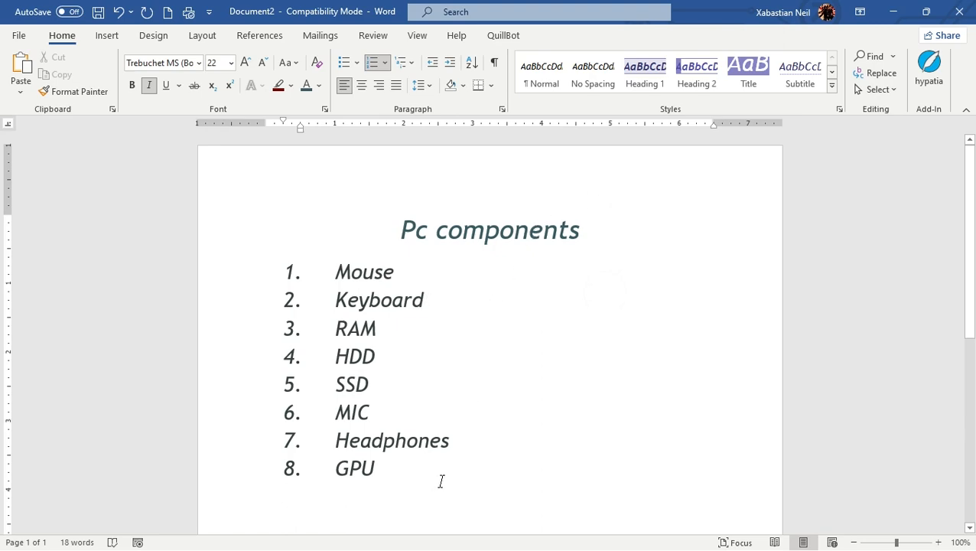
- Apply the Title style to the heading after trying several heading styles
{"action": "left_click_drag", "start_coordinate": [388, 228], "coordinate": [585, 224]}
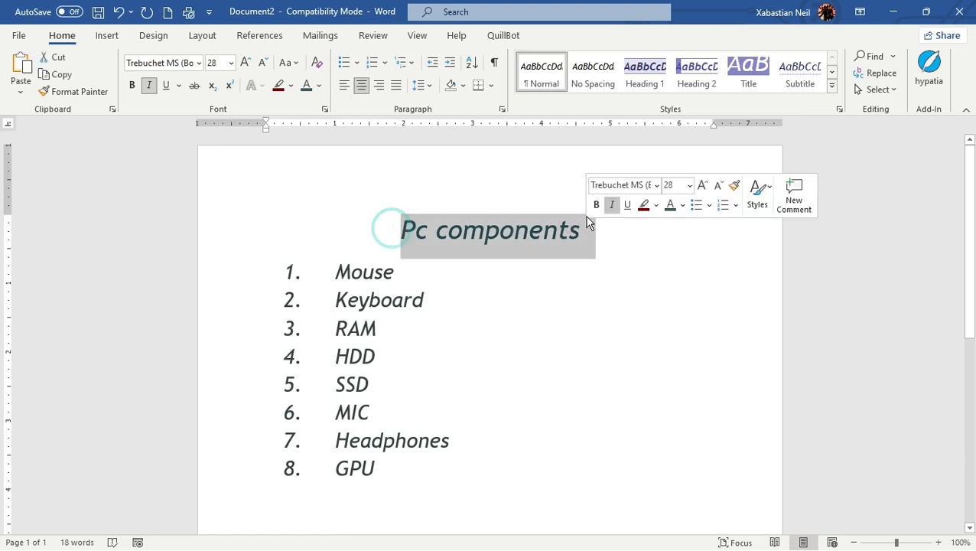
{"action": "left_click", "coordinate": [652, 89]}
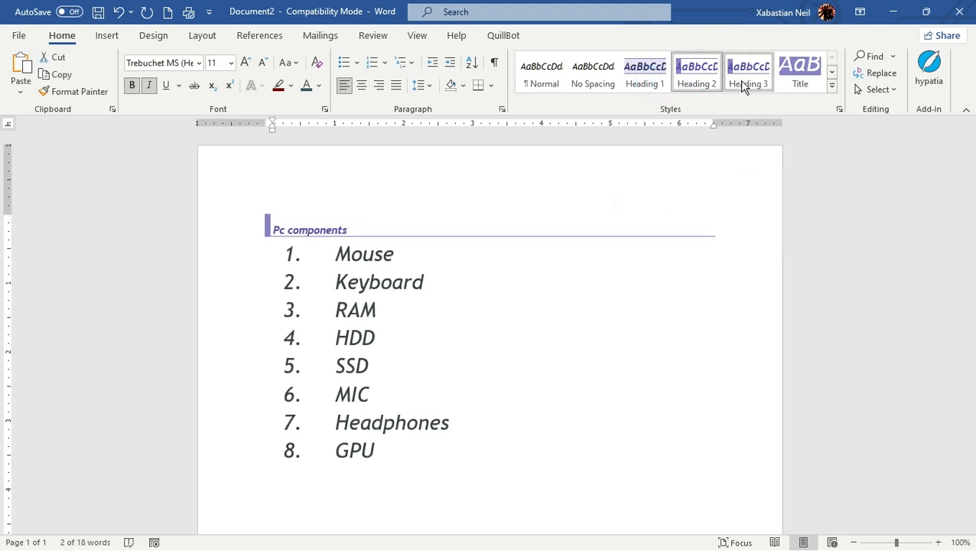
{"action": "left_click", "coordinate": [765, 81]}
{"action": "left_click", "coordinate": [831, 72]}
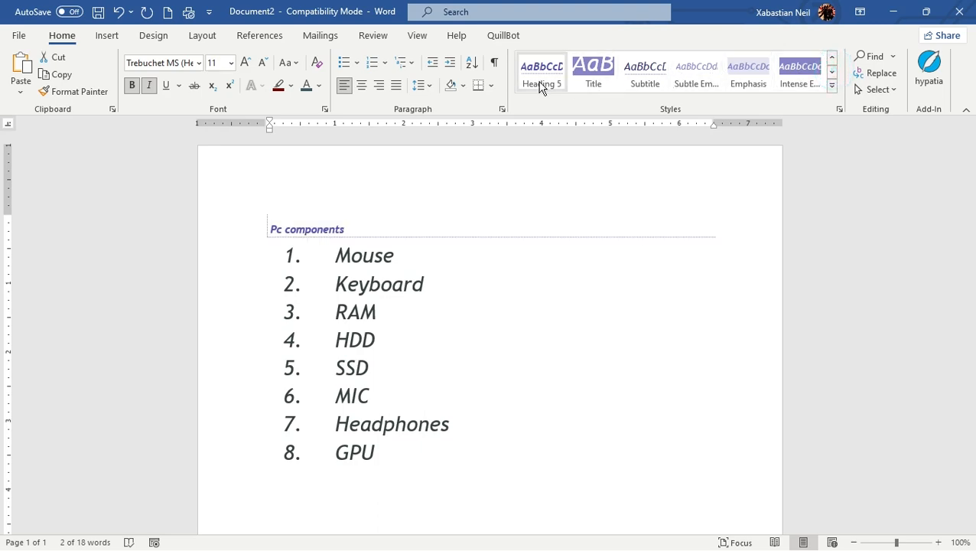
{"action": "left_click", "coordinate": [589, 88]}
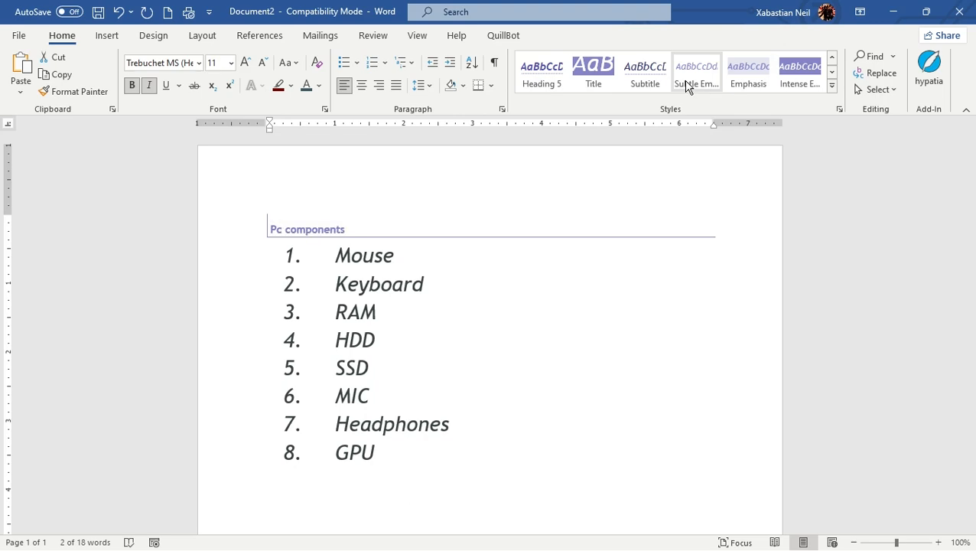
{"action": "left_click", "coordinate": [832, 72]}
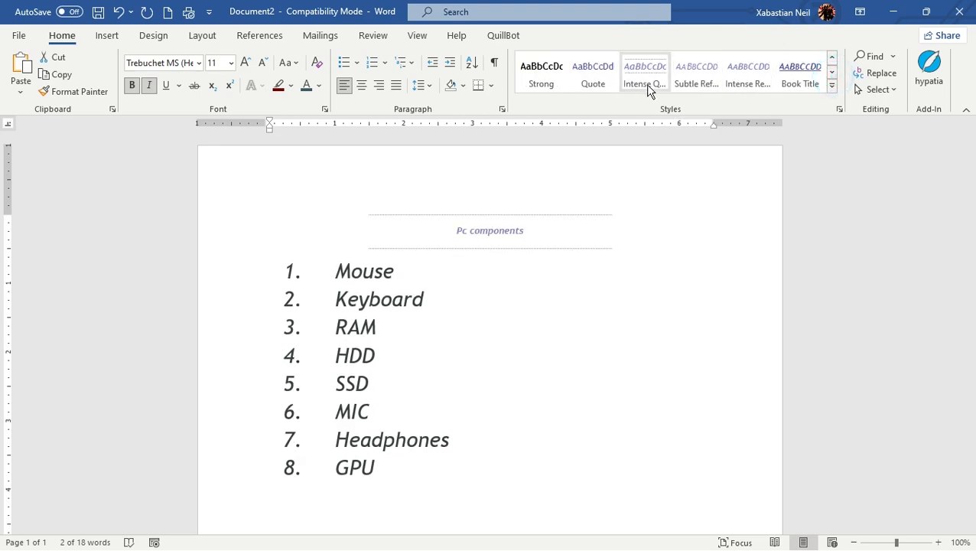
{"action": "left_click", "coordinate": [831, 72]}
{"action": "left_click", "coordinate": [831, 57]}
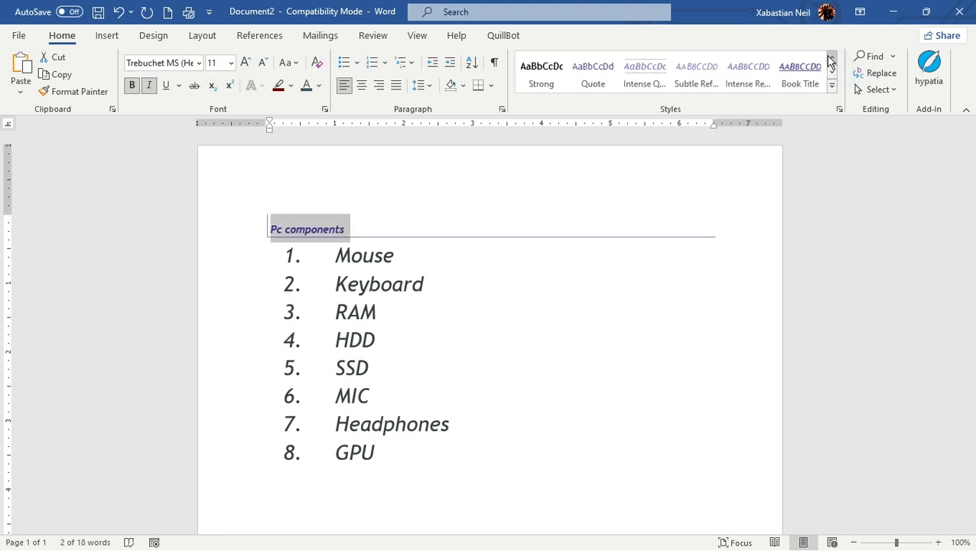
{"action": "left_click", "coordinate": [831, 57]}
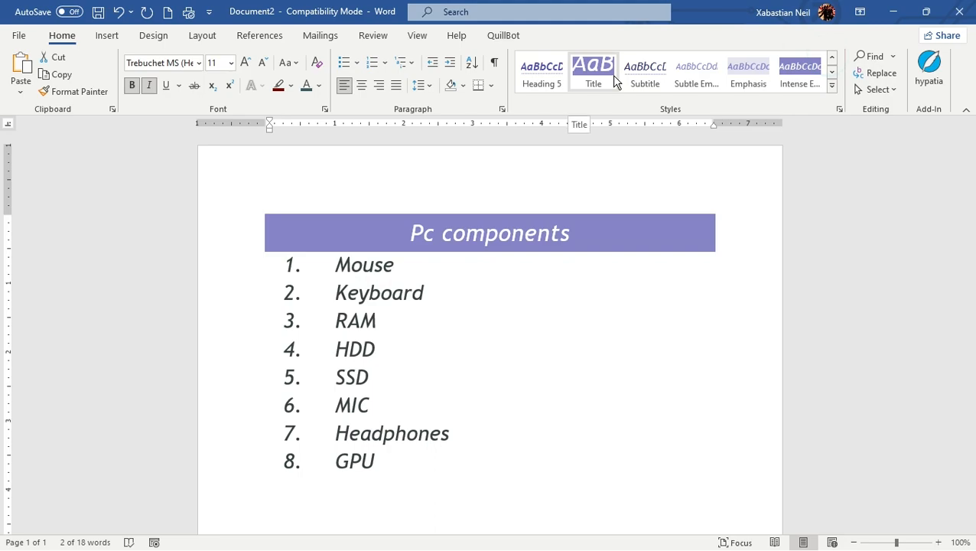
{"action": "left_click", "coordinate": [505, 368]}
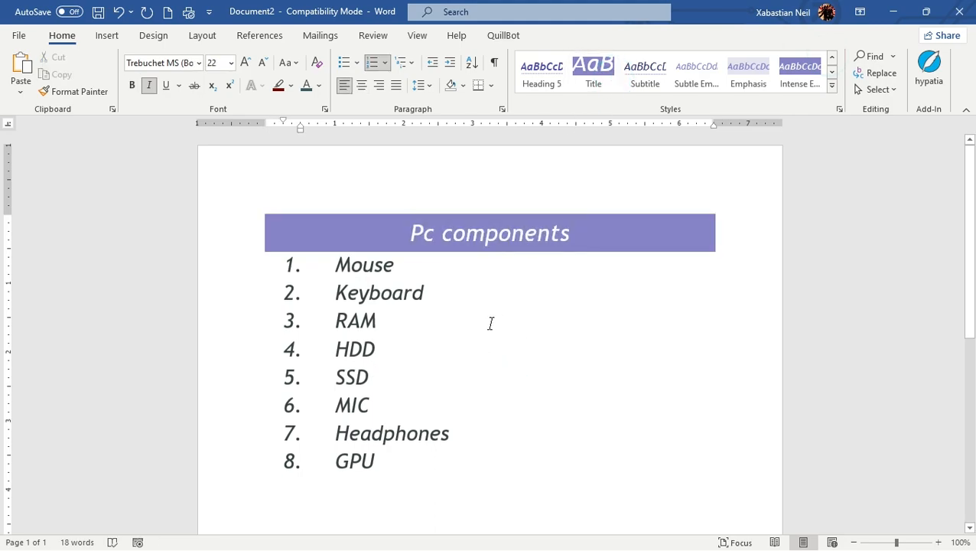
{"action": "scroll", "coordinate": [493, 333], "scroll_direction": "down", "scroll_amount": 3}
{"action": "scroll", "coordinate": [480, 334], "scroll_direction": "up", "scroll_amount": 3}
{"action": "left_click_drag", "start_coordinate": [284, 261], "coordinate": [426, 463]}
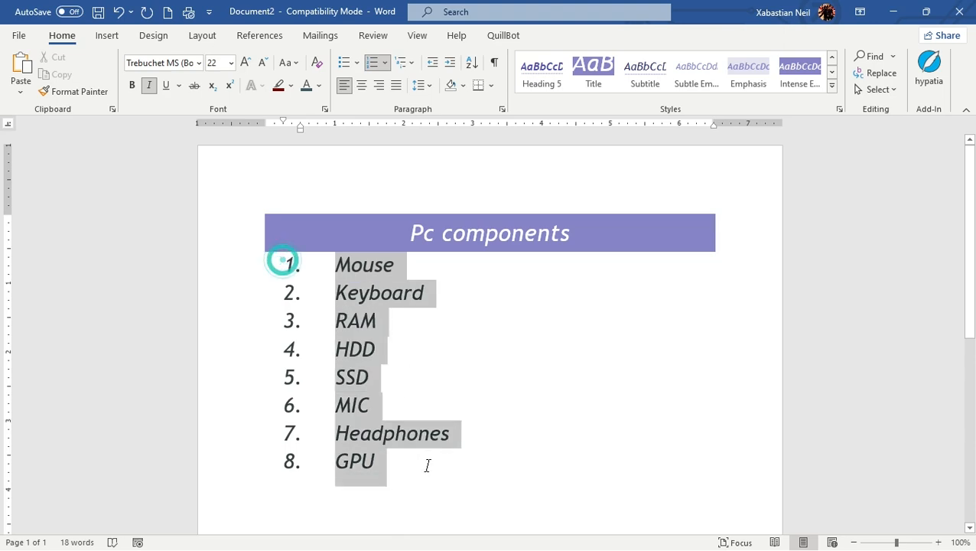
{"action": "left_click", "coordinate": [381, 467]}
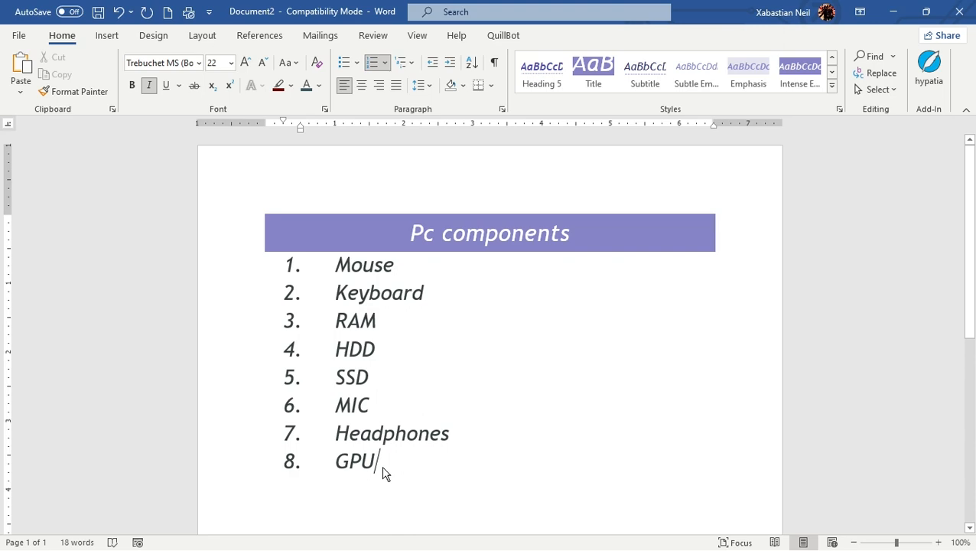
- Apply the Intense Quote style to the list items from Mouse to GPU
{"action": "left_click_drag", "start_coordinate": [380, 467], "coordinate": [287, 268]}
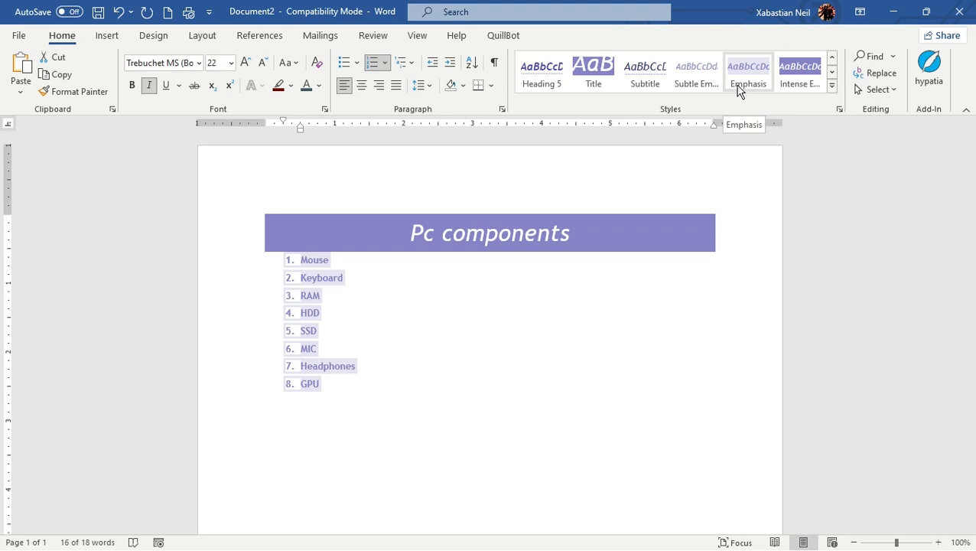
{"action": "left_click", "coordinate": [832, 70]}
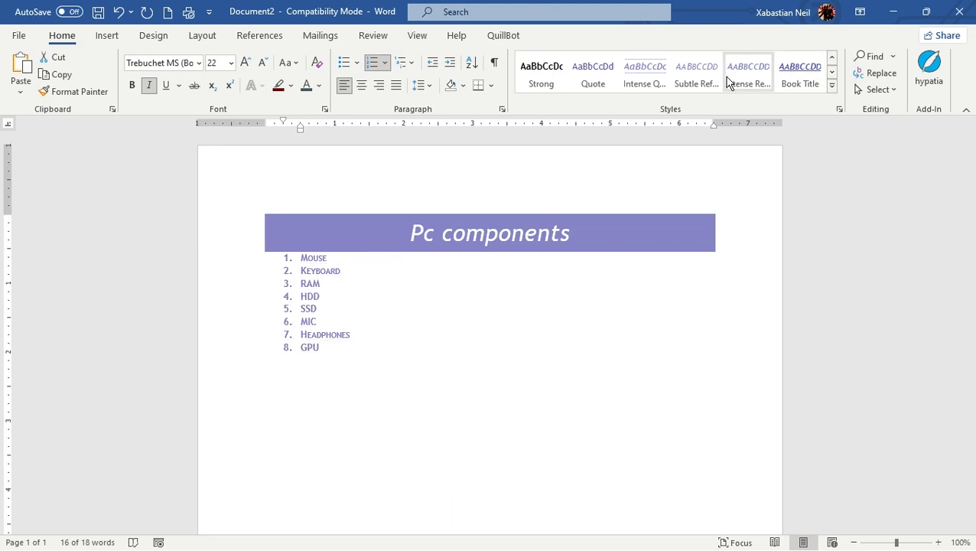
{"action": "left_click", "coordinate": [624, 78]}
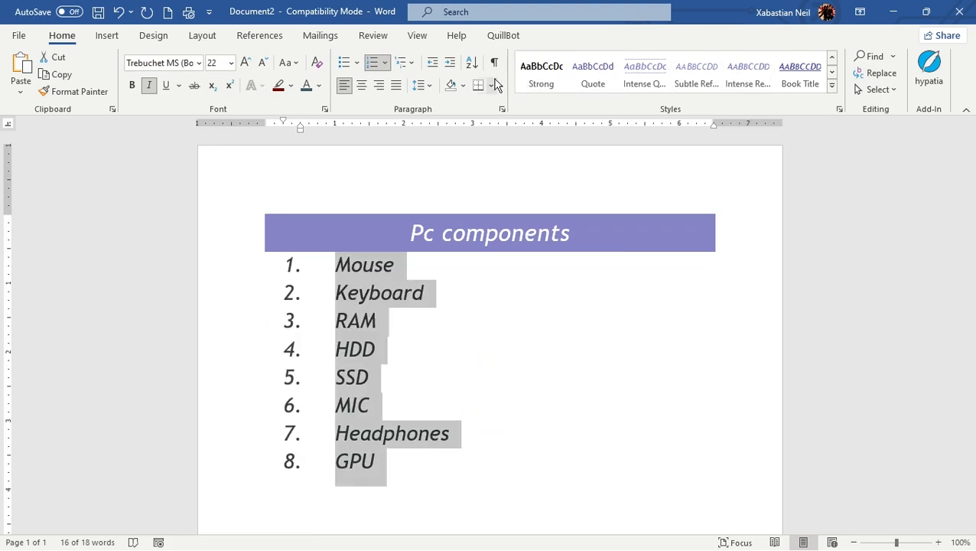
{"action": "left_click", "coordinate": [831, 70]}
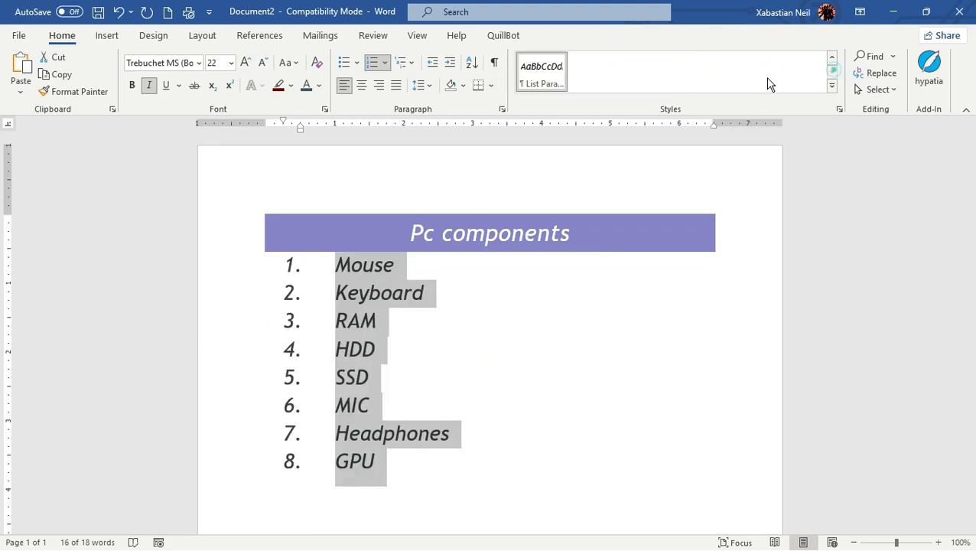
{"action": "left_click", "coordinate": [831, 58]}
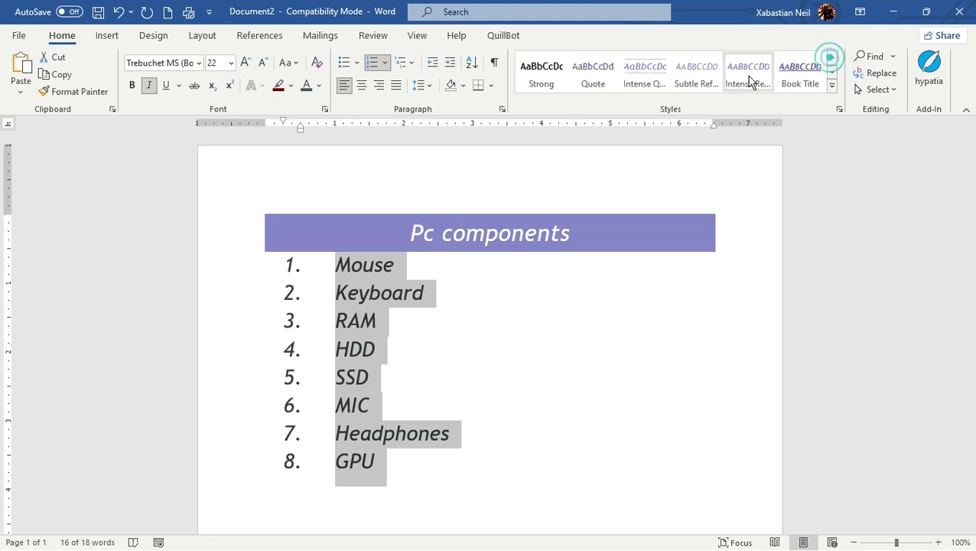
{"action": "left_click", "coordinate": [630, 81]}
{"action": "left_click", "coordinate": [576, 375]}
{"action": "scroll", "coordinate": [535, 313], "scroll_direction": "down", "scroll_amount": 4}
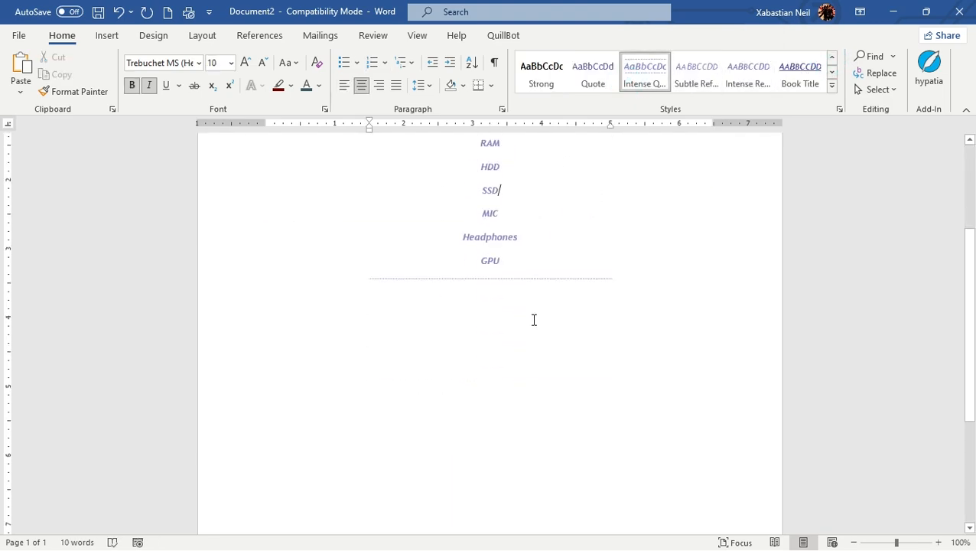
{"action": "scroll", "coordinate": [539, 337], "scroll_direction": "up", "scroll_amount": 4}
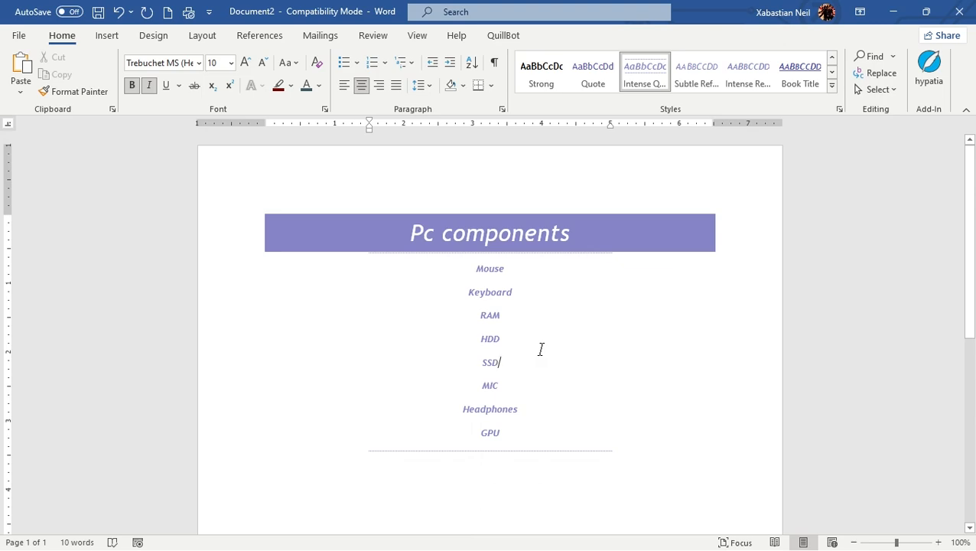
{"action": "scroll", "coordinate": [537, 349], "scroll_direction": "down", "scroll_amount": 4}
{"action": "scroll", "coordinate": [551, 375], "scroll_direction": "up", "scroll_amount": 3}
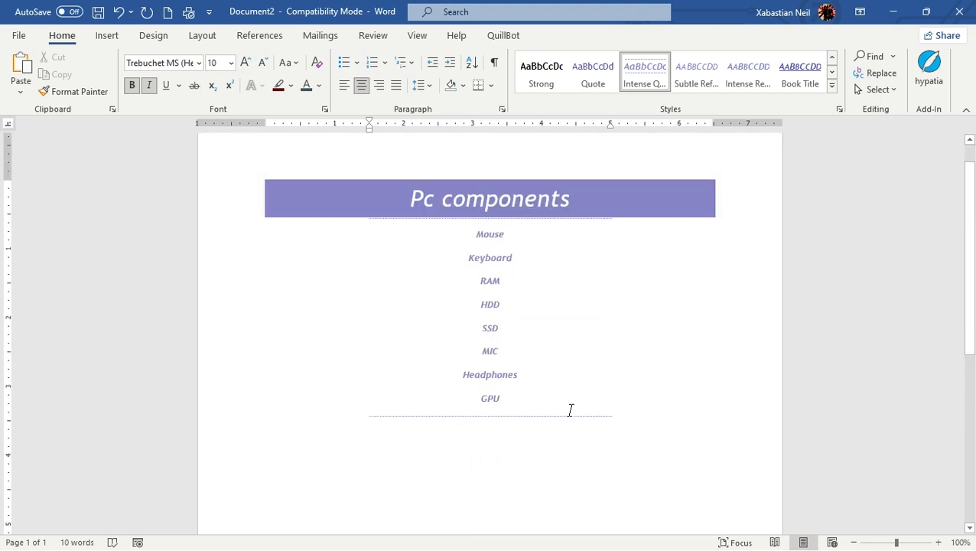
{"action": "scroll", "coordinate": [570, 410], "scroll_direction": "up", "scroll_amount": 1}
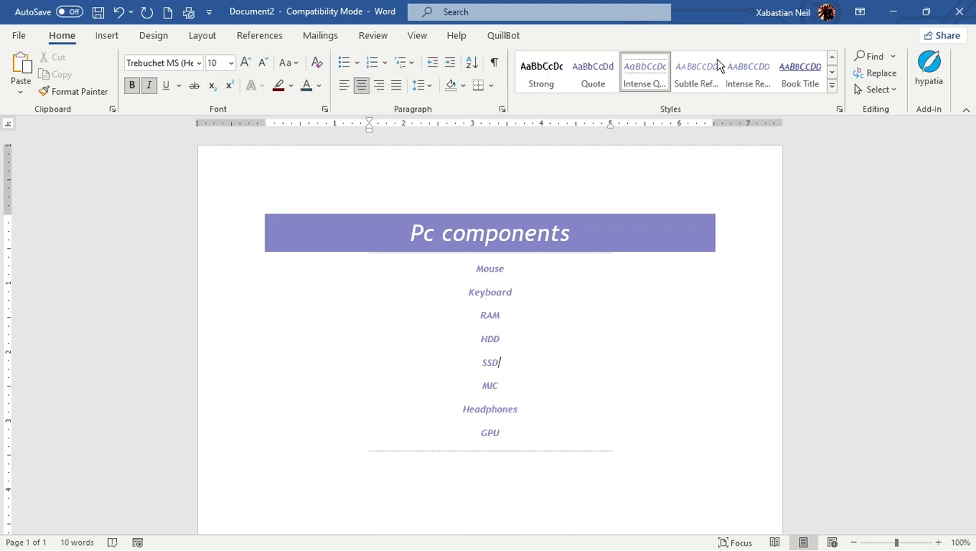
{"action": "left_click", "coordinate": [384, 62]}
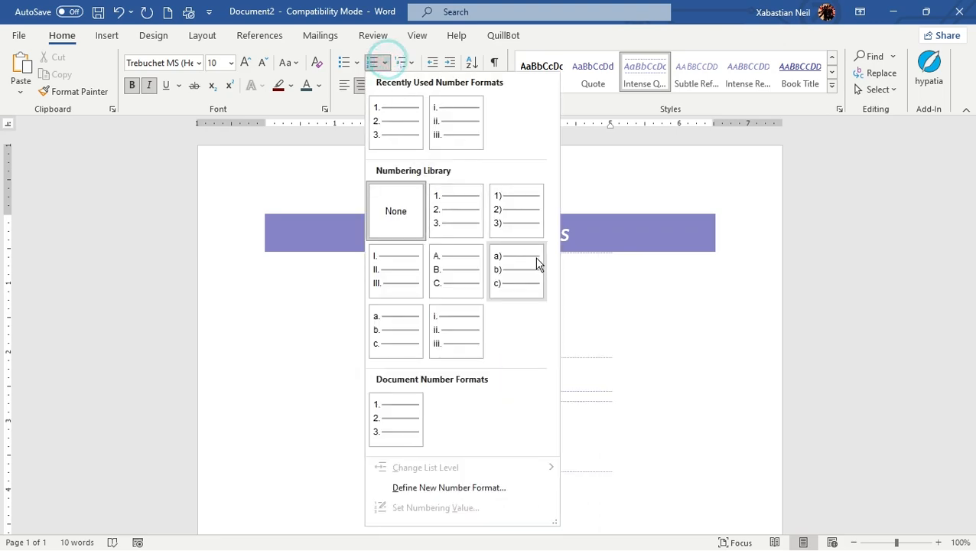
{"action": "left_click", "coordinate": [611, 362]}
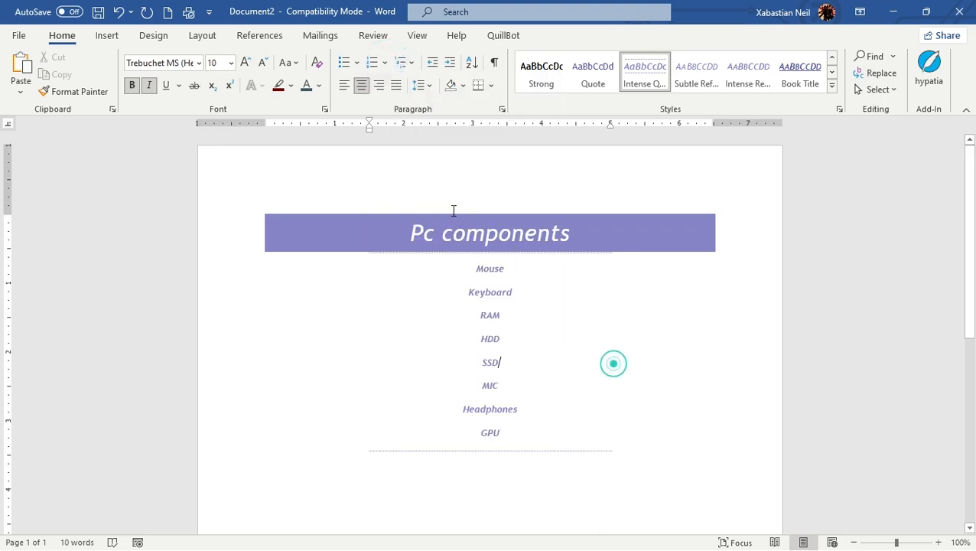
{"action": "left_click", "coordinate": [356, 62]}
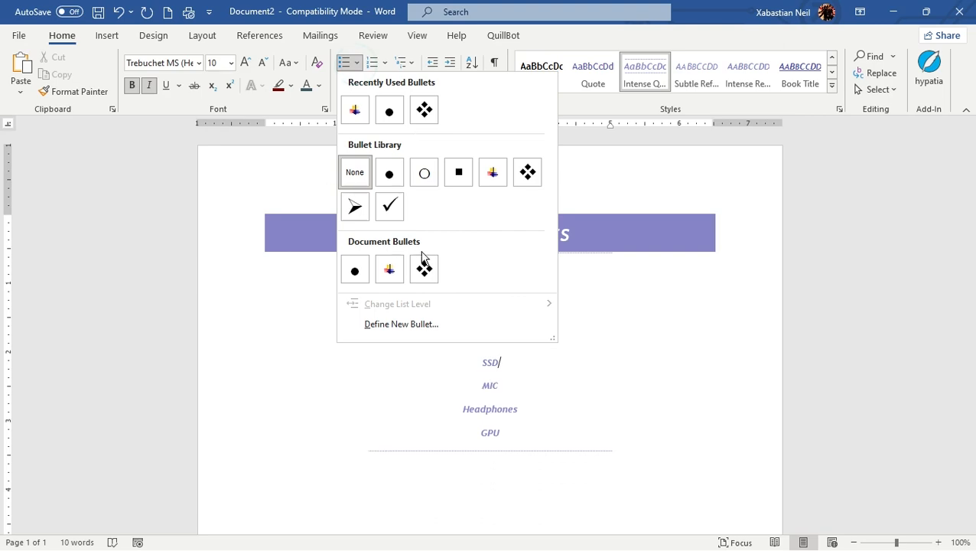
{"action": "left_click", "coordinate": [384, 62]}
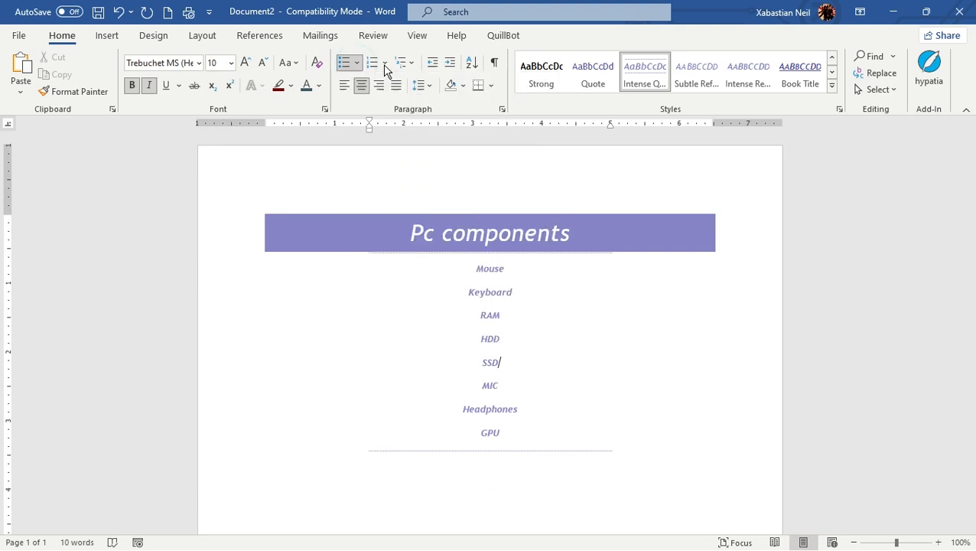
{"action": "left_click", "coordinate": [358, 62]}
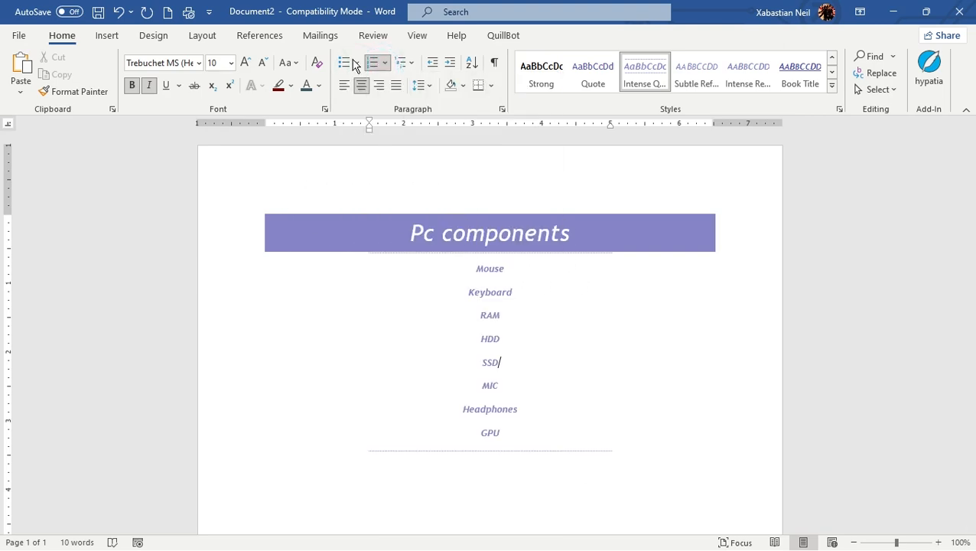
{"action": "left_click", "coordinate": [351, 62]}
{"action": "left_click", "coordinate": [435, 330]}
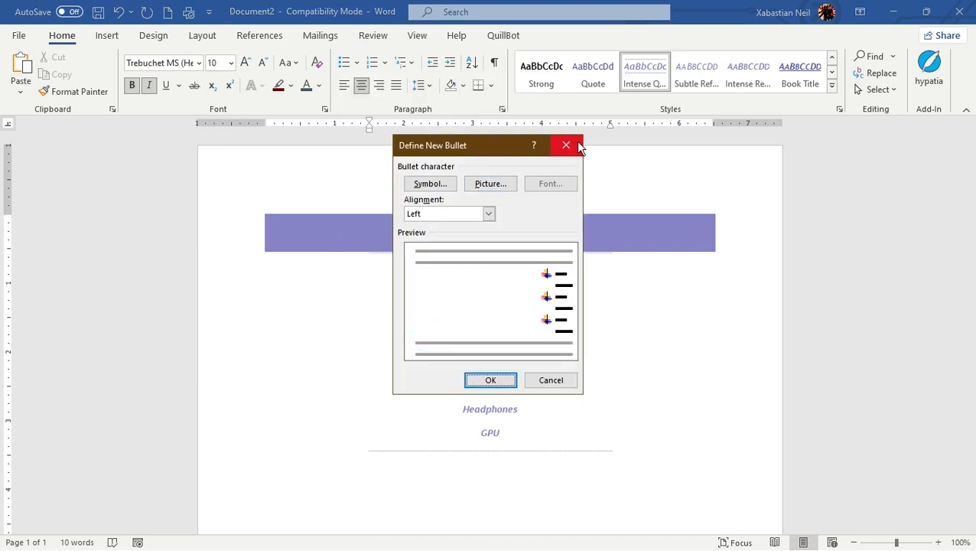
{"action": "left_click", "coordinate": [487, 187]}
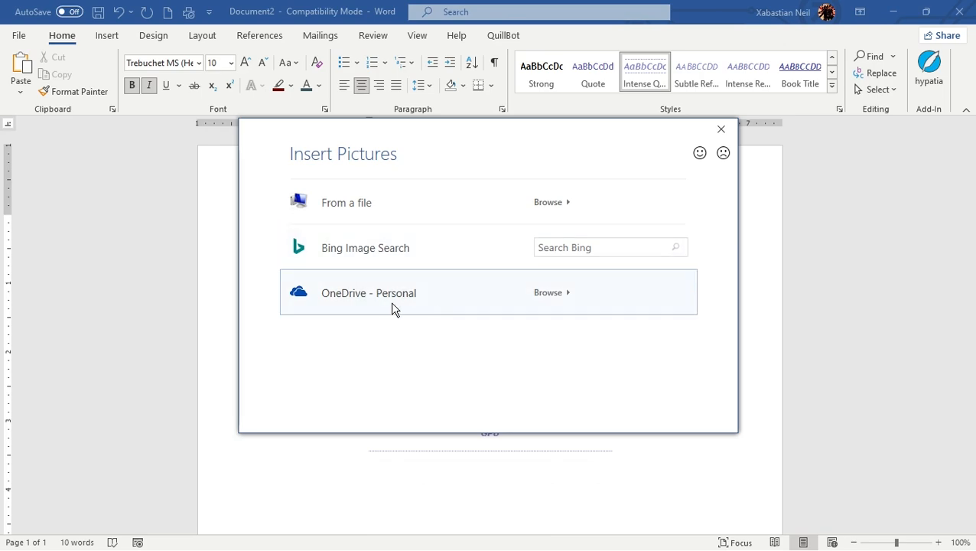
{"action": "left_click", "coordinate": [719, 130]}
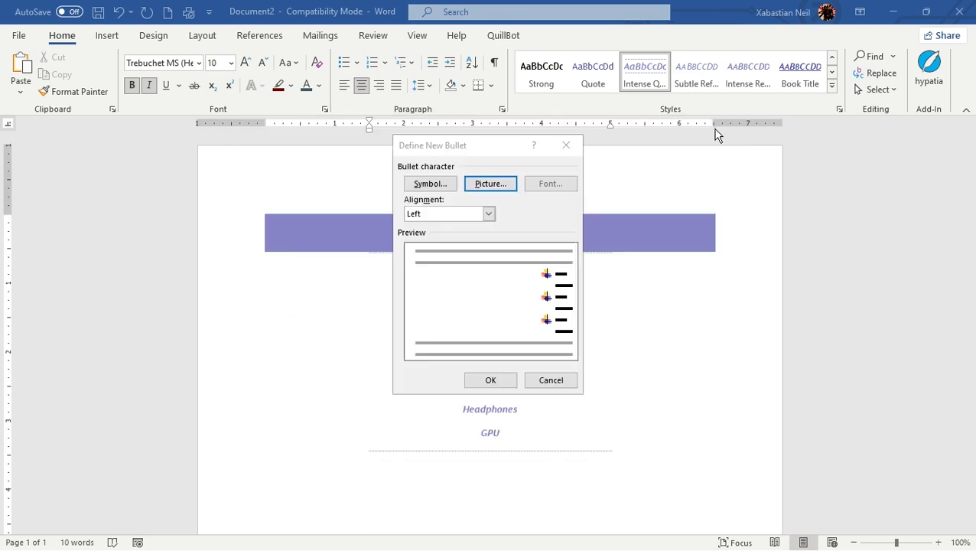
{"action": "left_click", "coordinate": [570, 149]}
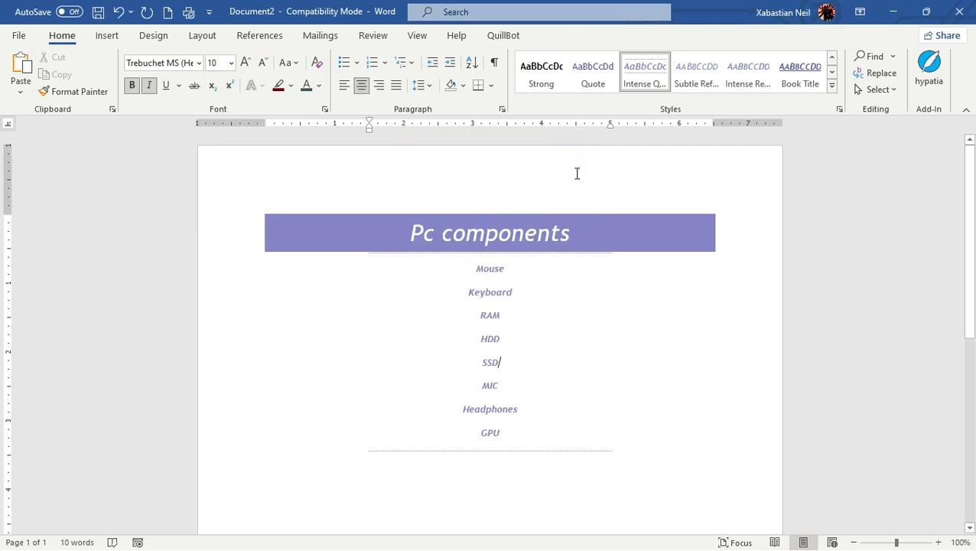
- Define a new number format with the a, b, c style and Algerian number font, and apply it
{"action": "left_click", "coordinate": [386, 63]}
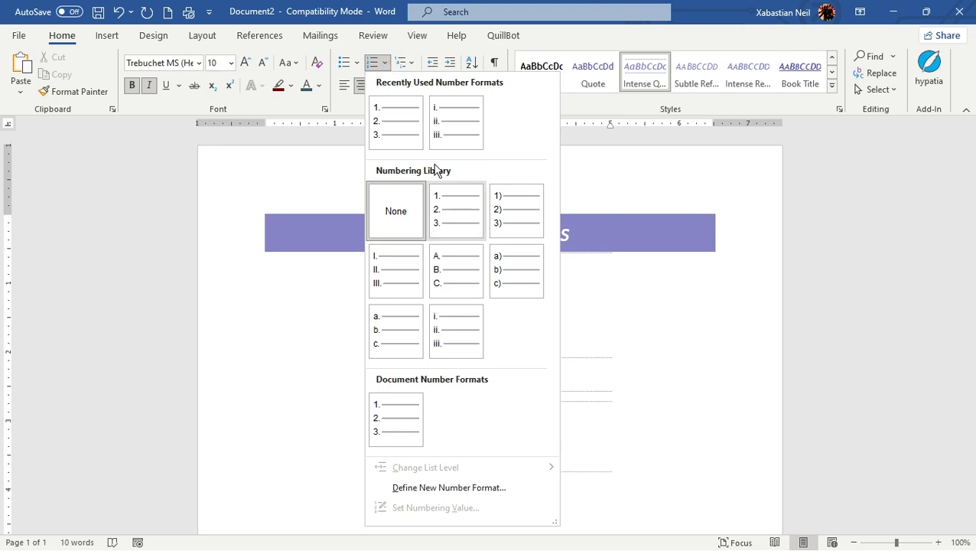
{"action": "left_click", "coordinate": [490, 487]}
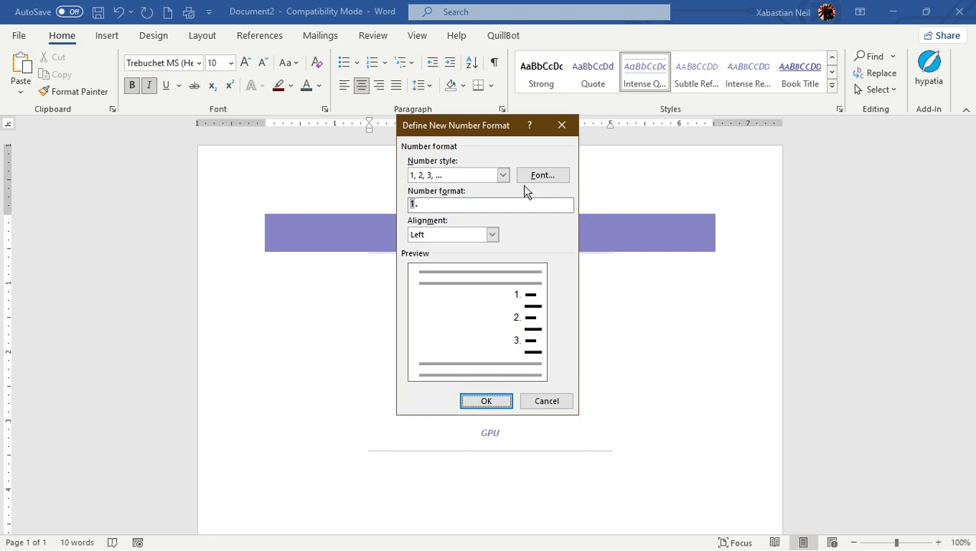
{"action": "left_click", "coordinate": [502, 175]}
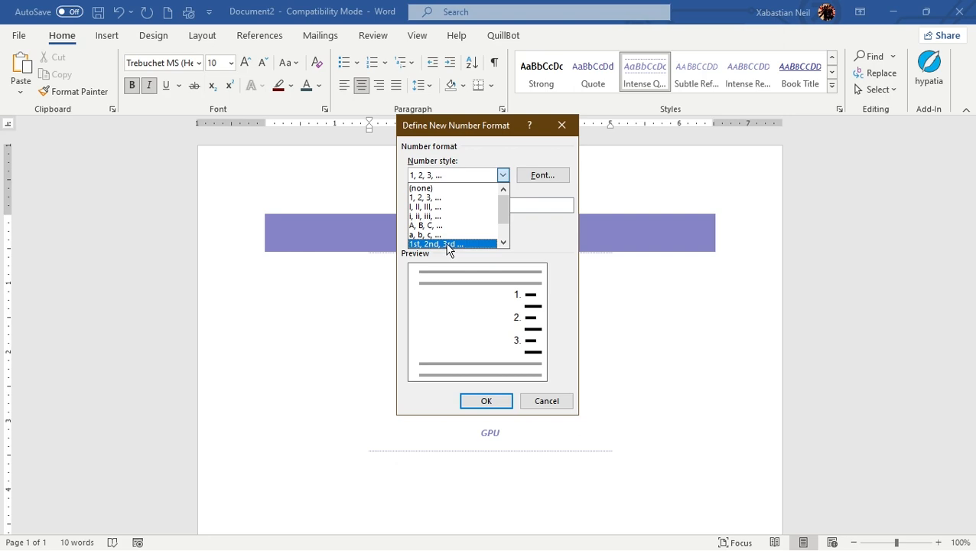
{"action": "left_click", "coordinate": [448, 243]}
{"action": "left_click", "coordinate": [502, 175]}
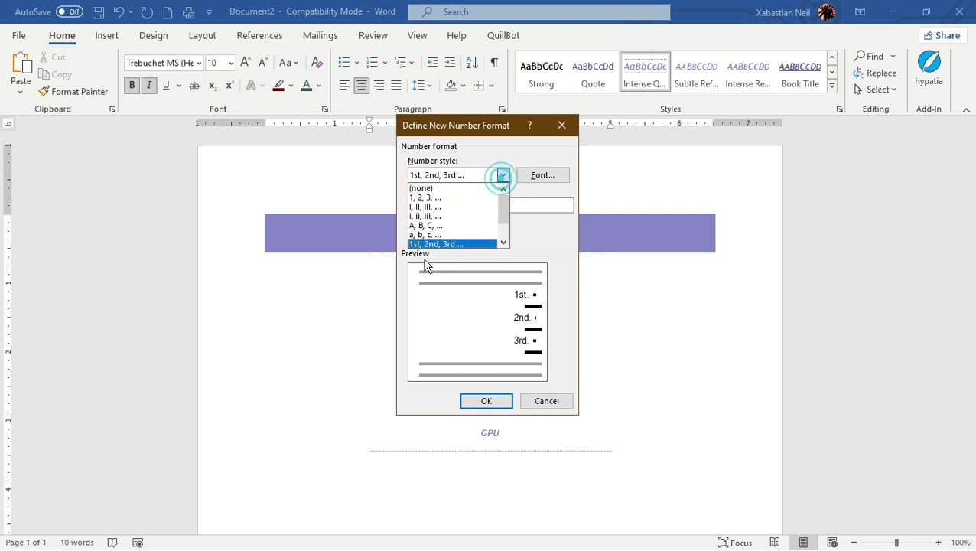
{"action": "left_click", "coordinate": [458, 230]}
{"action": "left_click", "coordinate": [542, 176]}
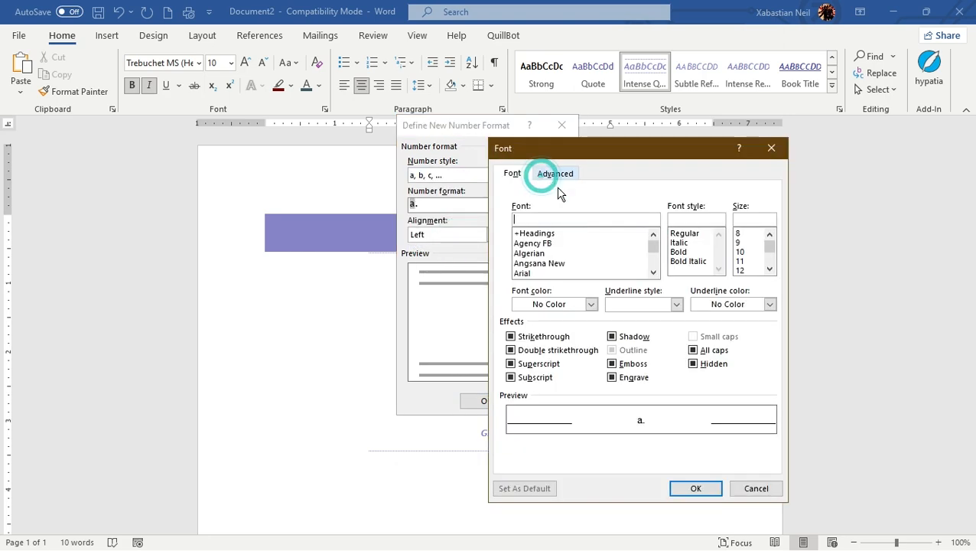
{"action": "left_click", "coordinate": [554, 264]}
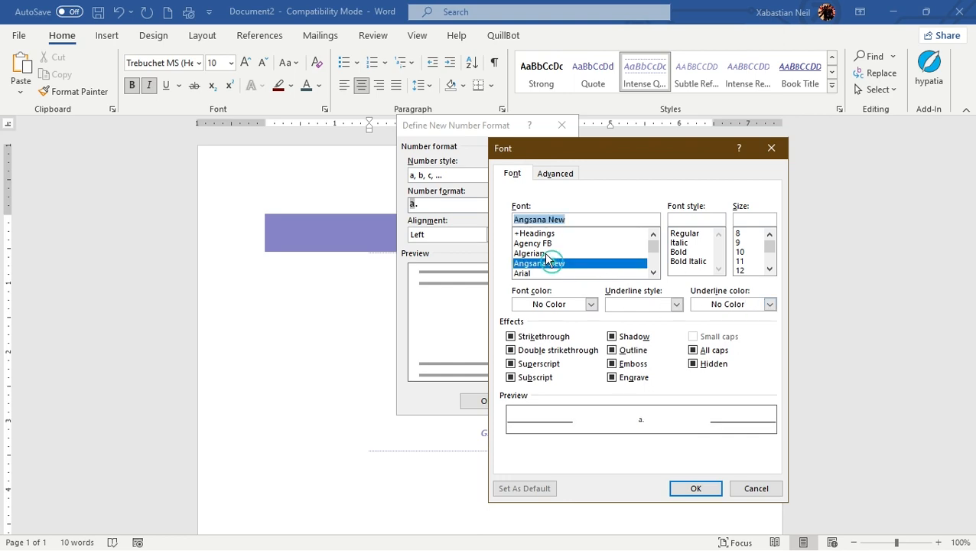
{"action": "left_click", "coordinate": [544, 253]}
{"action": "left_click", "coordinate": [537, 273]}
{"action": "left_click", "coordinate": [530, 255]}
{"action": "left_click", "coordinate": [526, 265]}
{"action": "left_click", "coordinate": [528, 255]}
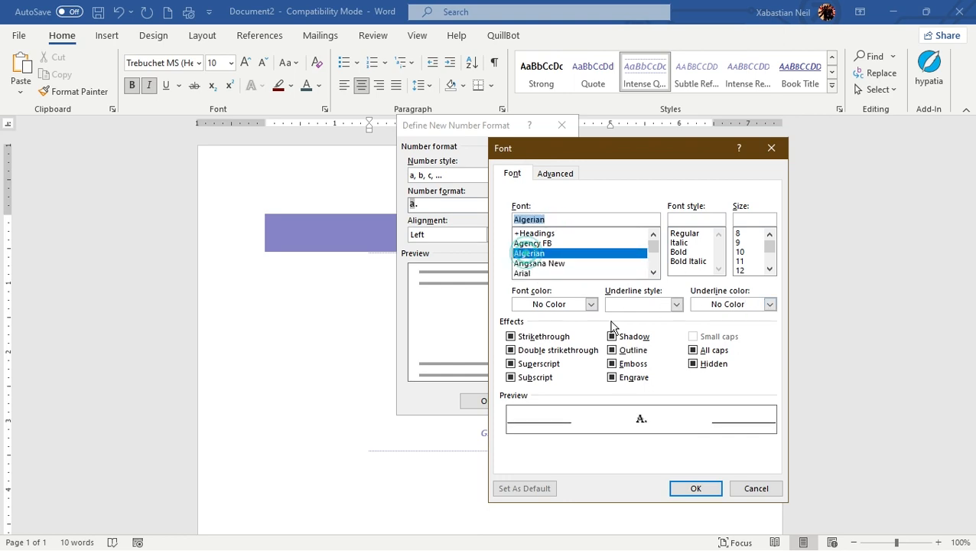
{"action": "left_click", "coordinate": [693, 499]}
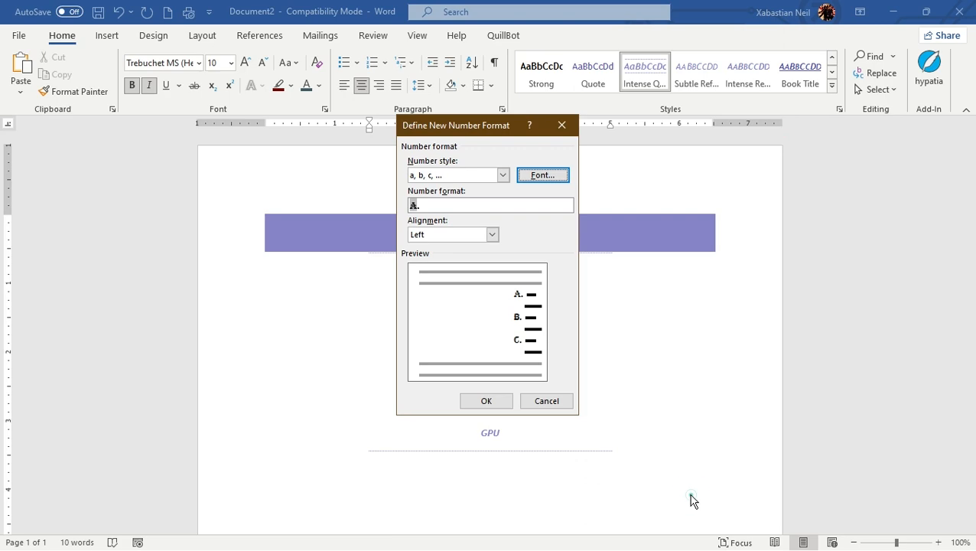
{"action": "left_click", "coordinate": [485, 403]}
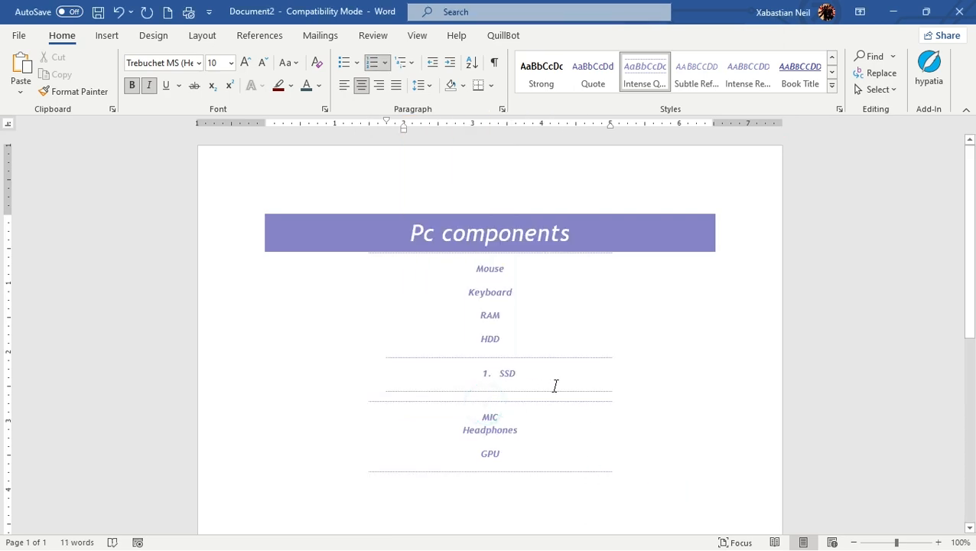
- Undo the numbering just applied to the SSD item
{"action": "double_click", "coordinate": [507, 374]}
{"action": "left_click", "coordinate": [655, 398]}
{"action": "left_click", "coordinate": [119, 12]}
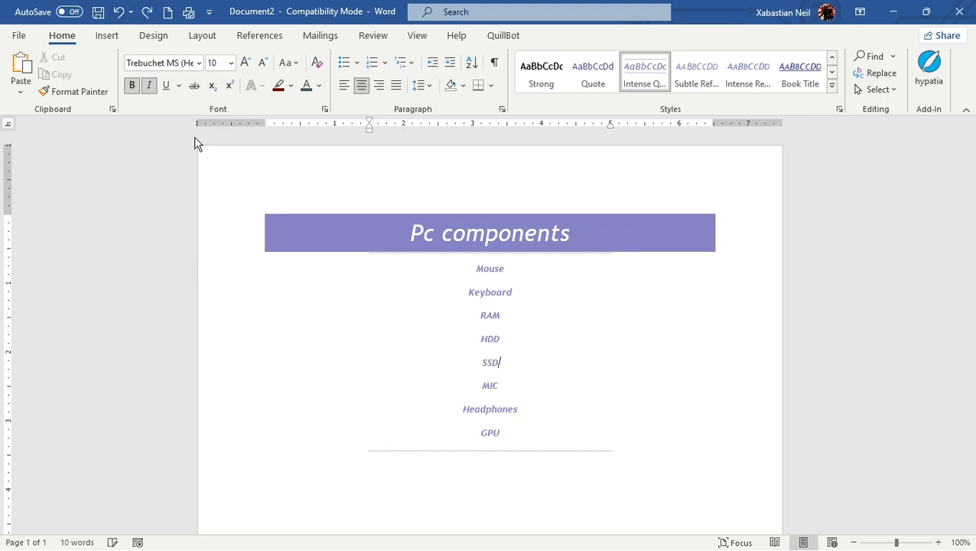
- Add a new paragraph after GPU containing the text gawhsadh
{"action": "left_click", "coordinate": [502, 357]}
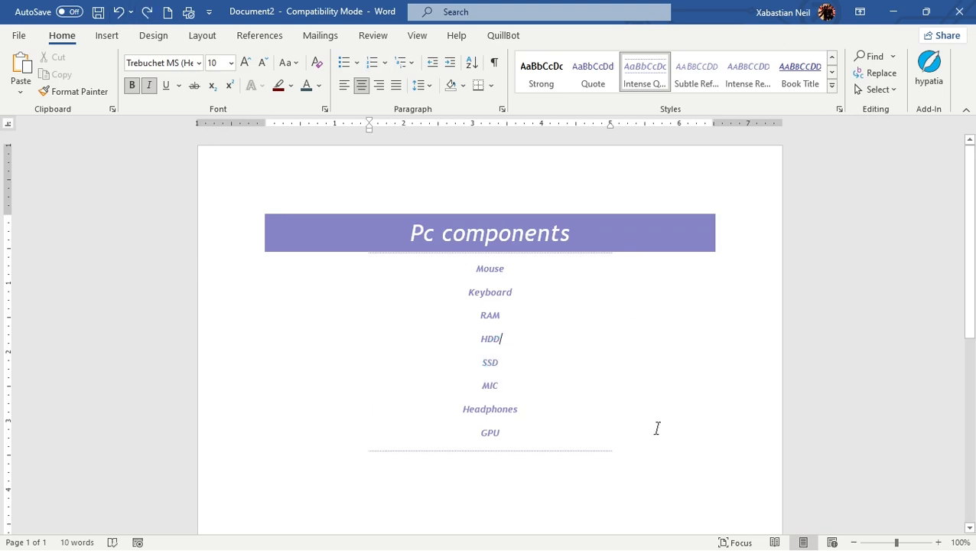
{"action": "scroll", "coordinate": [655, 432], "scroll_direction": "down", "scroll_amount": 5}
{"action": "scroll", "coordinate": [656, 434], "scroll_direction": "up", "scroll_amount": 4}
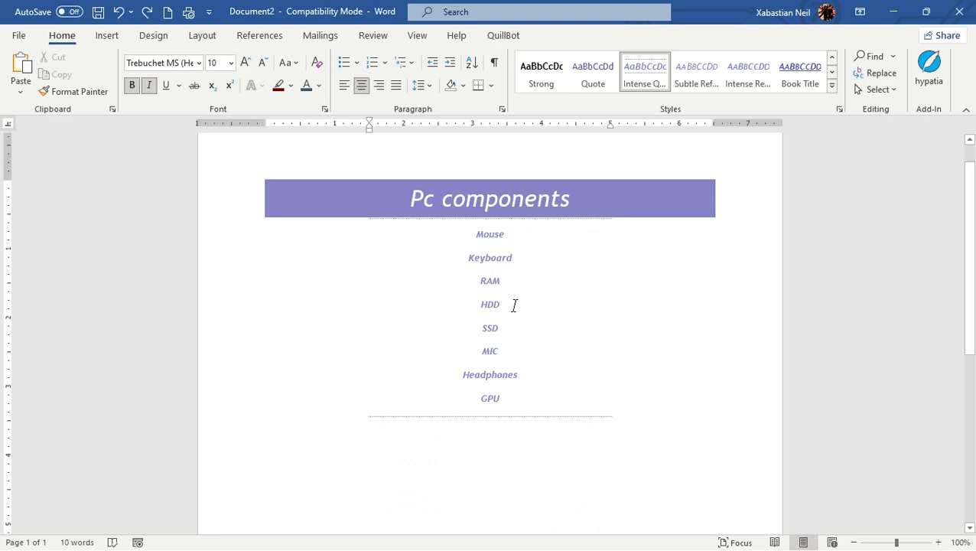
{"action": "scroll", "coordinate": [520, 306], "scroll_direction": "down", "scroll_amount": 4}
{"action": "scroll", "coordinate": [444, 340], "scroll_direction": "up", "scroll_amount": 3}
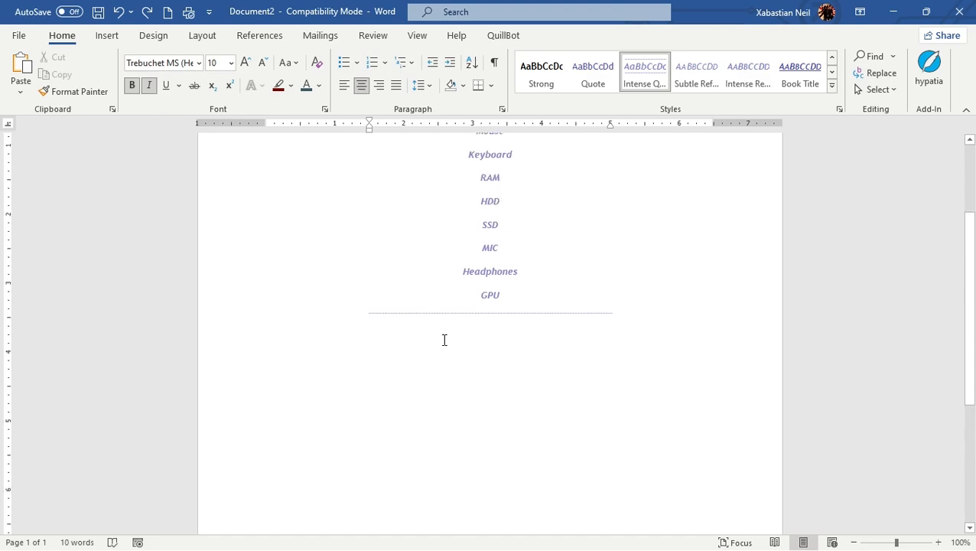
{"action": "scroll", "coordinate": [443, 340], "scroll_direction": "up", "scroll_amount": 2}
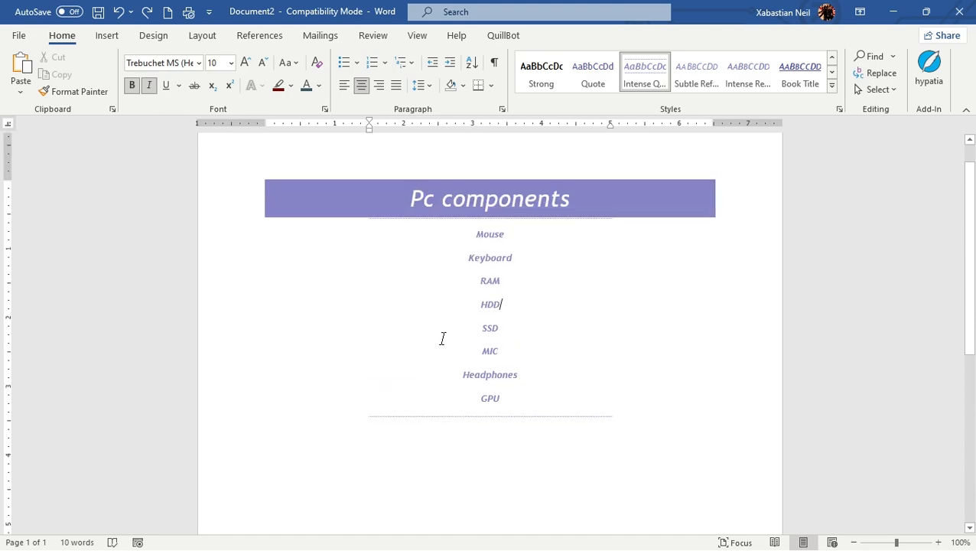
{"action": "left_click", "coordinate": [538, 389]}
{"action": "left_click", "coordinate": [516, 390]}
{"action": "left_click", "coordinate": [513, 394]}
{"action": "key", "text": "Return"}
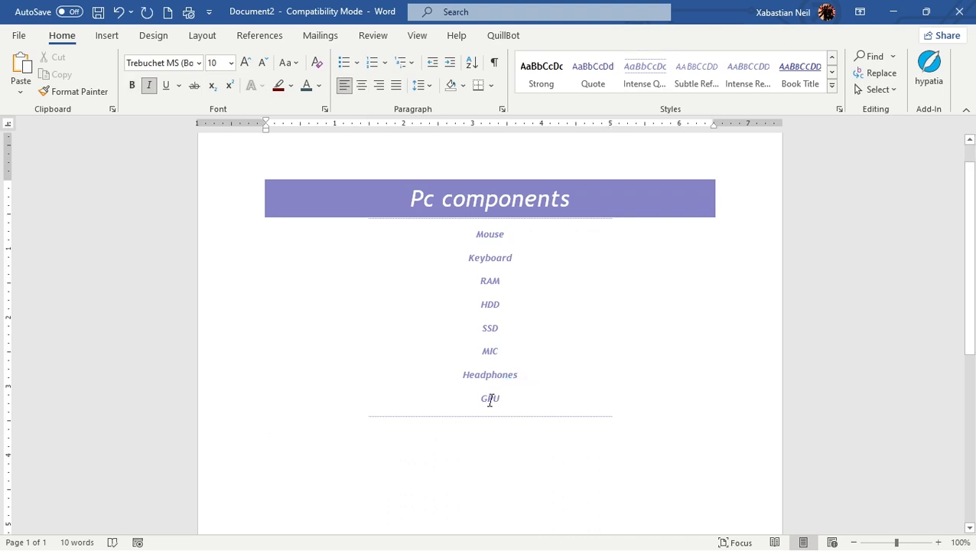
{"action": "type", "text": "gawhsadh"}
- Select the whole list including the new item, number it, then apply the Intense Quote style
{"action": "left_click_drag", "start_coordinate": [483, 468], "coordinate": [200, 252]}
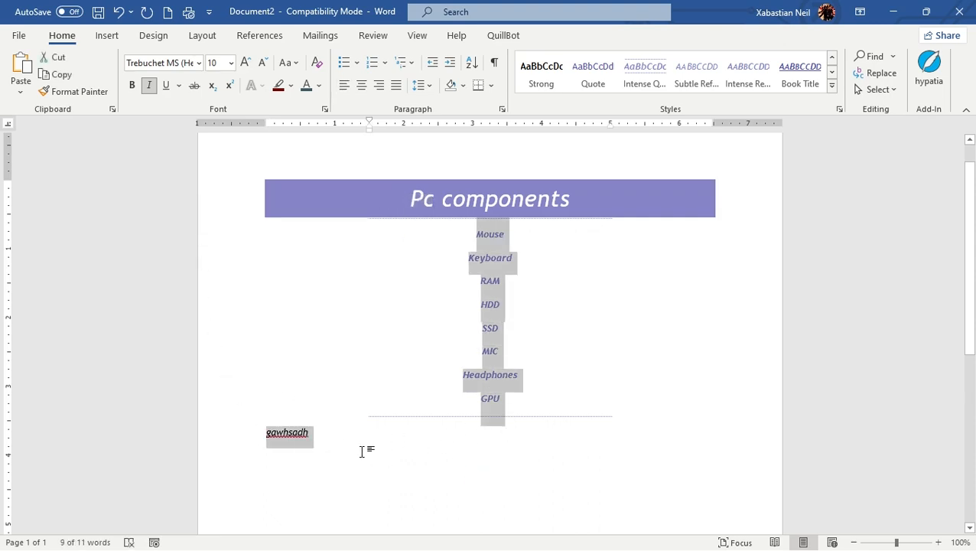
{"action": "left_click", "coordinate": [374, 66]}
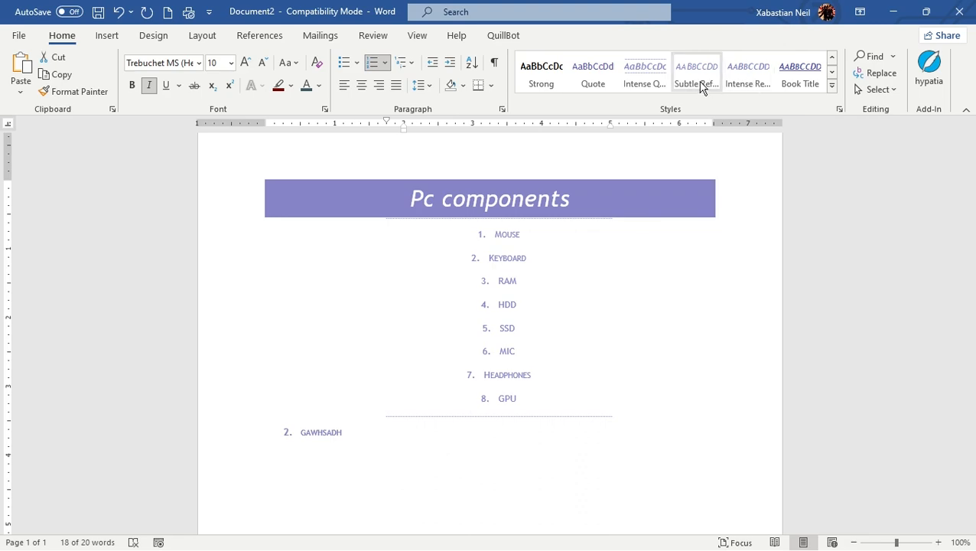
{"action": "left_click", "coordinate": [654, 84]}
{"action": "left_click", "coordinate": [550, 393]}
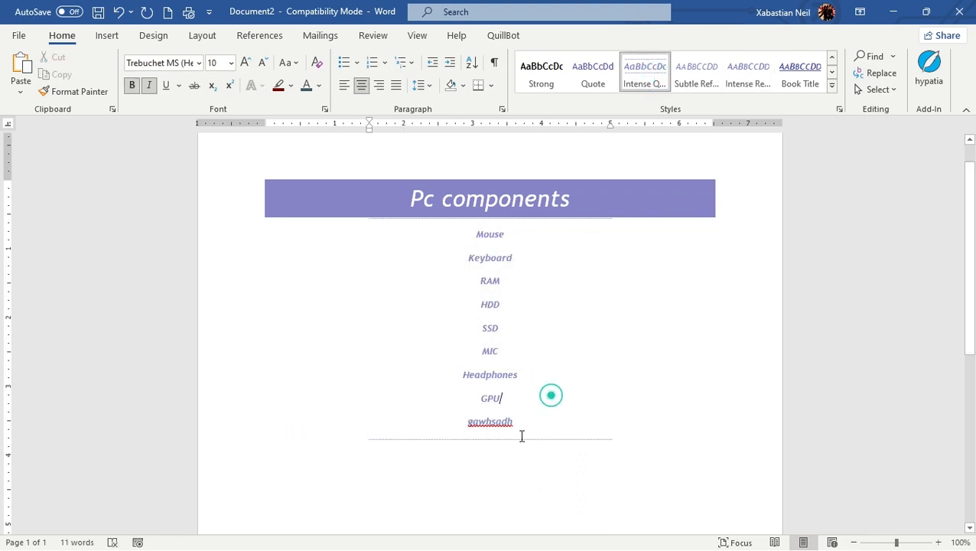
- Reselect all list items and apply the Normal style after trying Strong
{"action": "left_click", "coordinate": [599, 414]}
{"action": "left_click", "coordinate": [517, 422]}
{"action": "left_click_drag", "start_coordinate": [473, 236], "coordinate": [436, 247]}
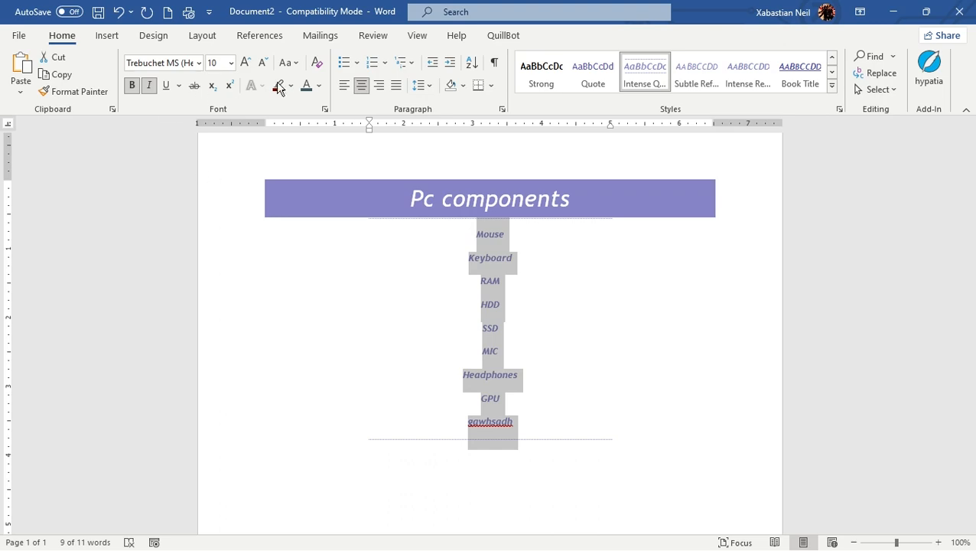
{"action": "left_click", "coordinate": [548, 81]}
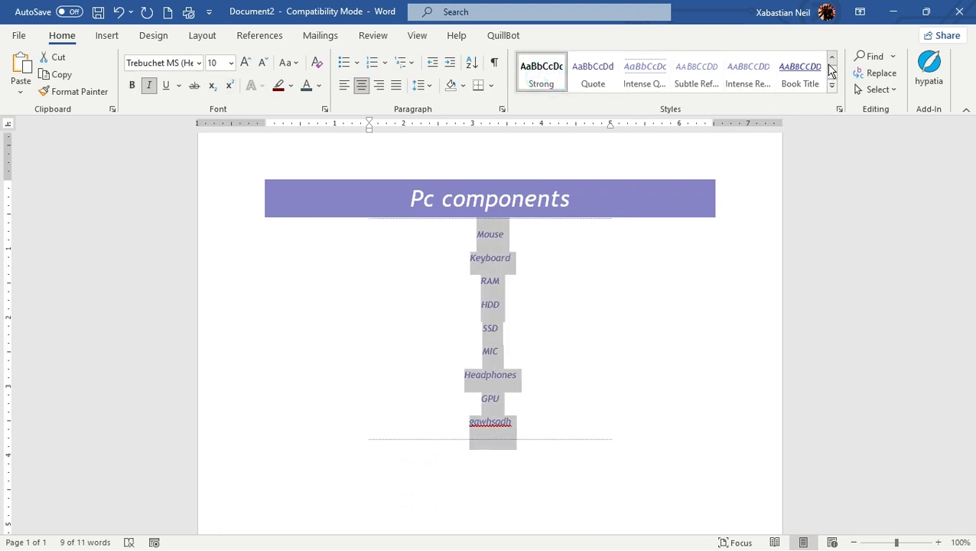
{"action": "left_click", "coordinate": [831, 57]}
{"action": "left_click", "coordinate": [539, 85]}
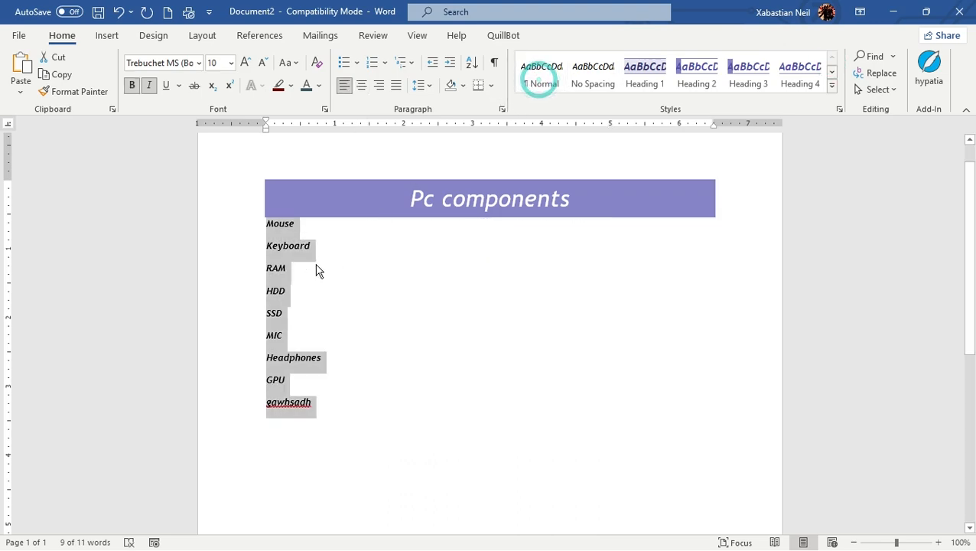
- Reselect all list items and turn them into a numbered list after trying bullets
{"action": "left_click", "coordinate": [322, 428]}
{"action": "left_click_drag", "start_coordinate": [254, 298], "coordinate": [252, 228]}
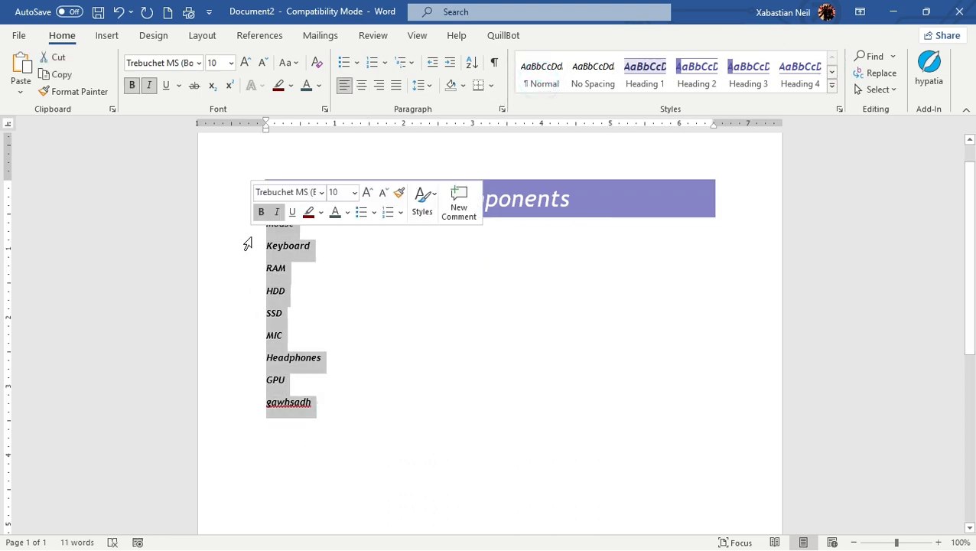
{"action": "left_click", "coordinate": [343, 62]}
{"action": "left_click", "coordinate": [370, 63]}
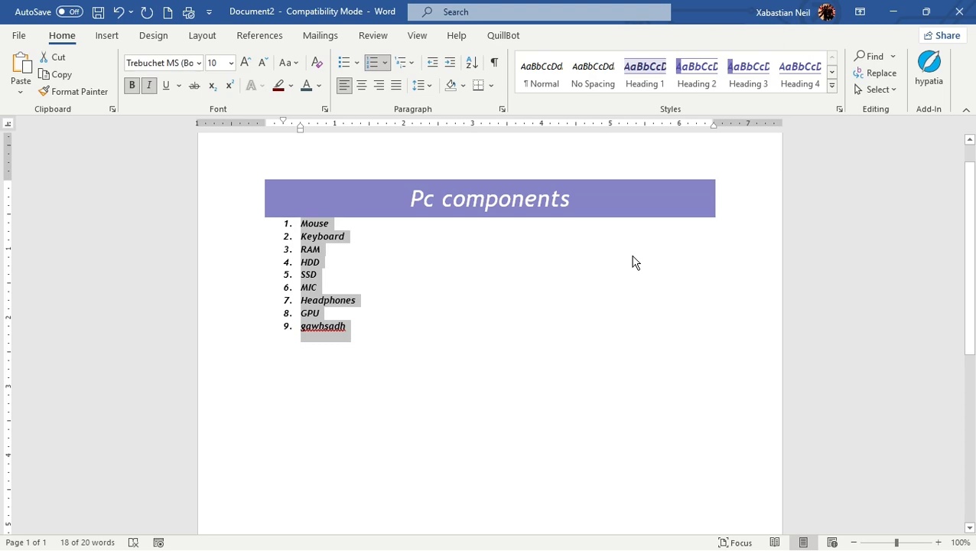
{"action": "scroll", "coordinate": [765, 301], "scroll_direction": "up", "scroll_amount": 1}
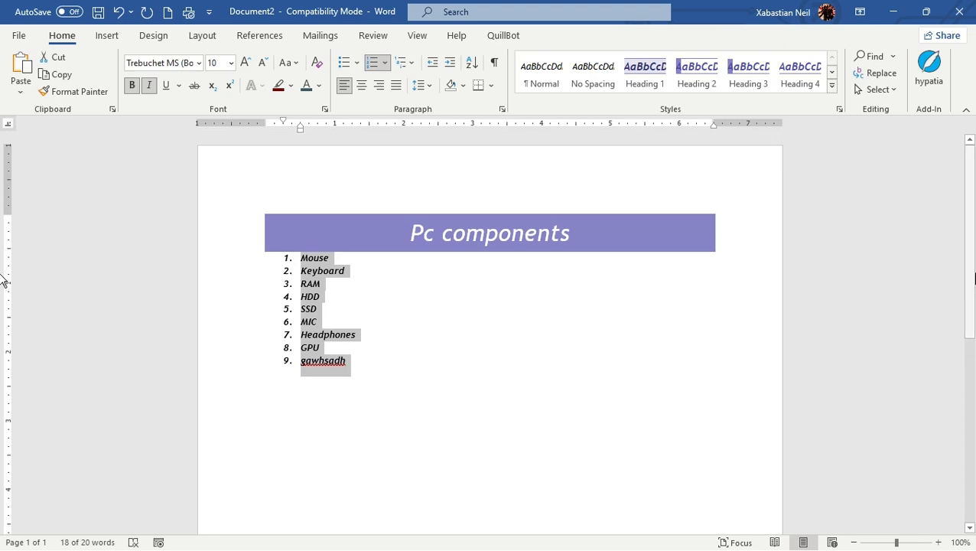
{"action": "mouse_move", "coordinate": [974, 208]}
{"action": "left_mouse_down"}
{"action": "mouse_move", "coordinate": [974, 465]}
{"action": "mouse_move", "coordinate": [974, 204]}
{"action": "left_mouse_up"}
{"action": "left_click_drag", "start_coordinate": [974, 208], "coordinate": [969, 283]}
{"action": "left_click_drag", "start_coordinate": [974, 211], "coordinate": [974, 496]}
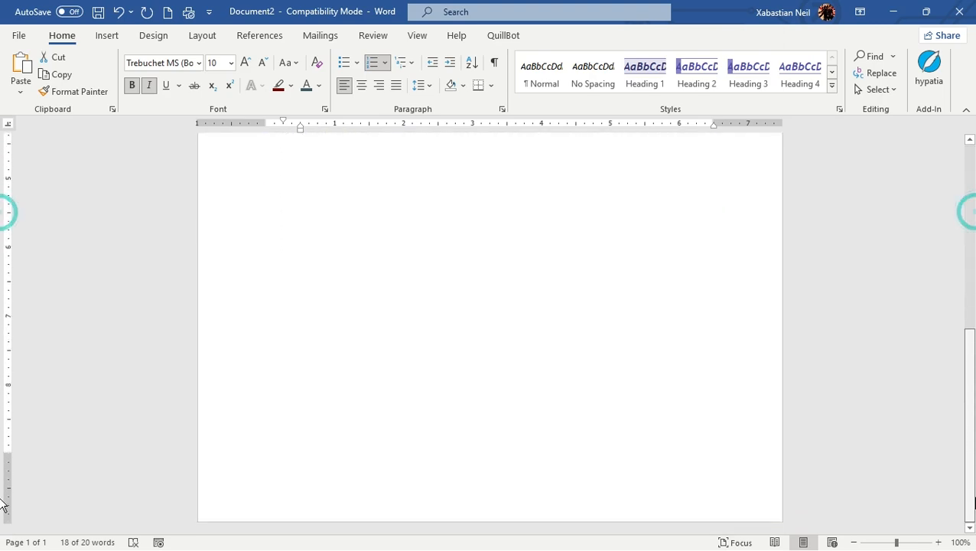
{"action": "scroll", "coordinate": [3, 442], "scroll_direction": "up", "scroll_amount": 10}
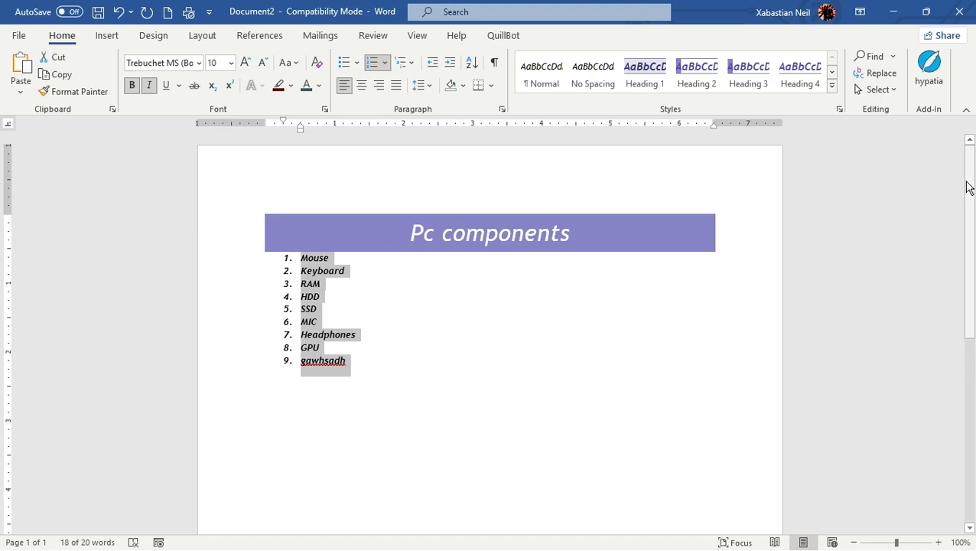